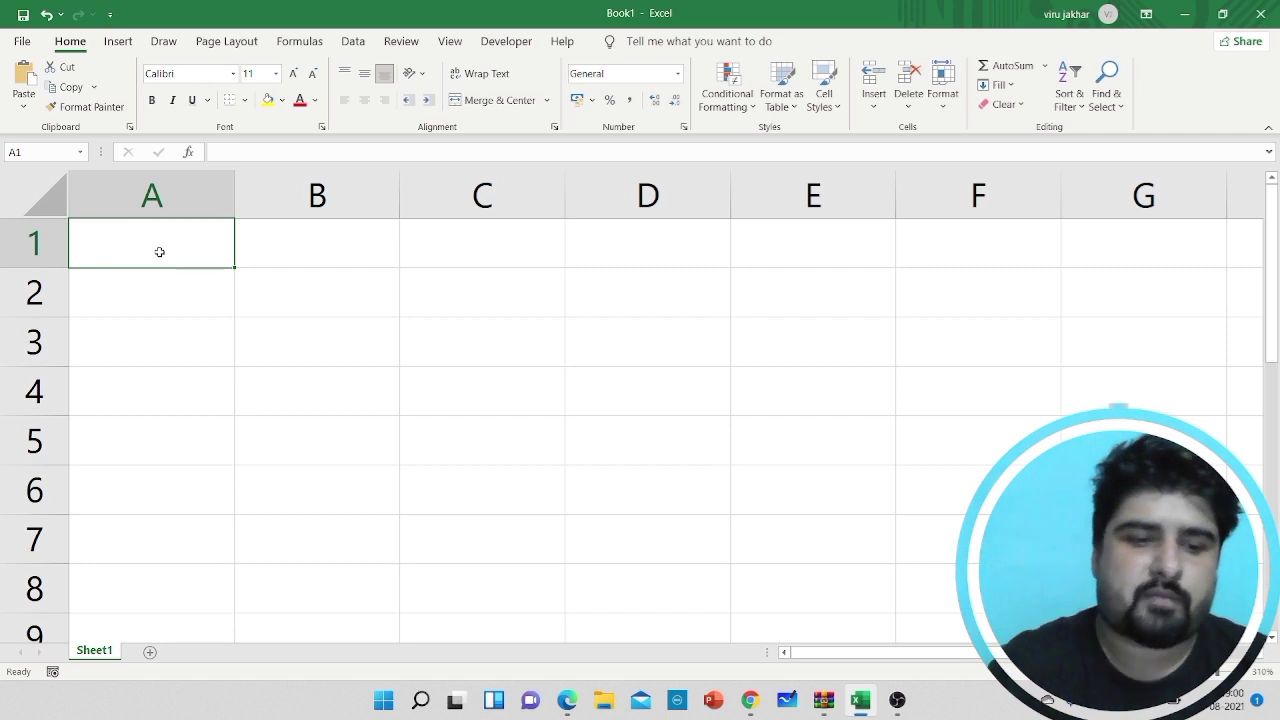
# Enter the words I, am, is, good and boy in cells A1 through E1, one word per cell
pyautogui.write('I')
pyautogui.press('Tab')
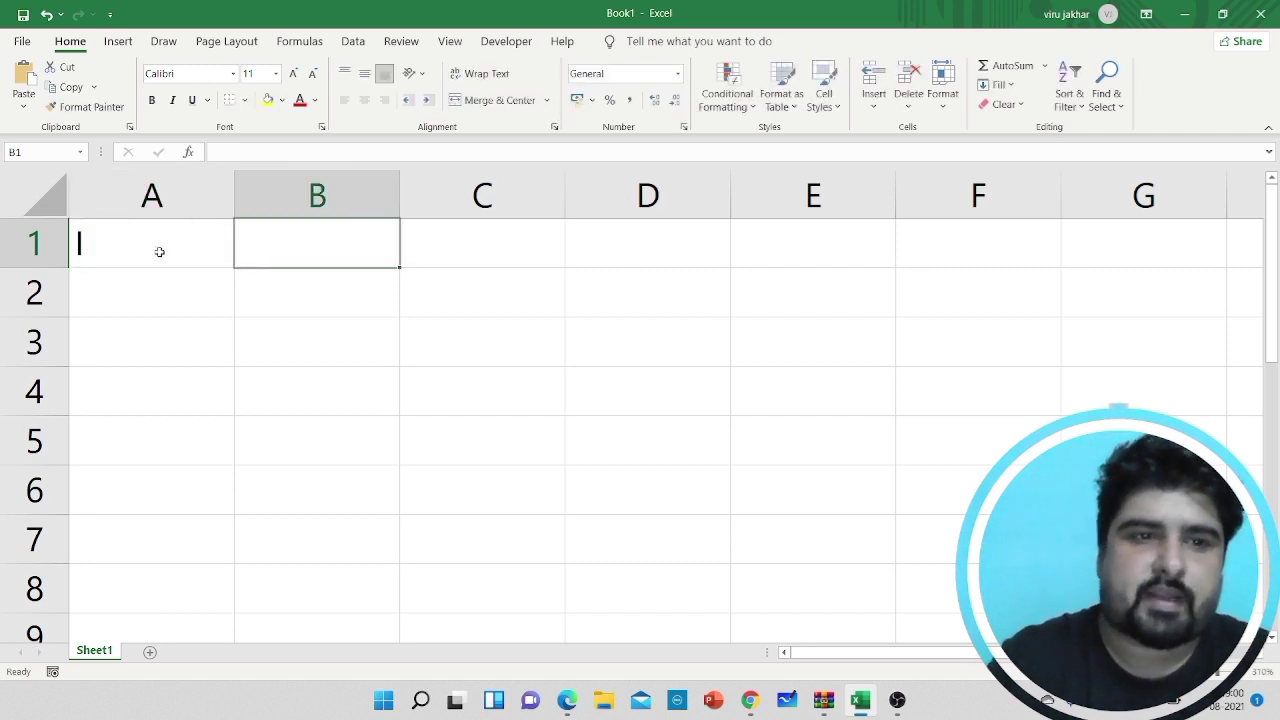
pyautogui.write('am')
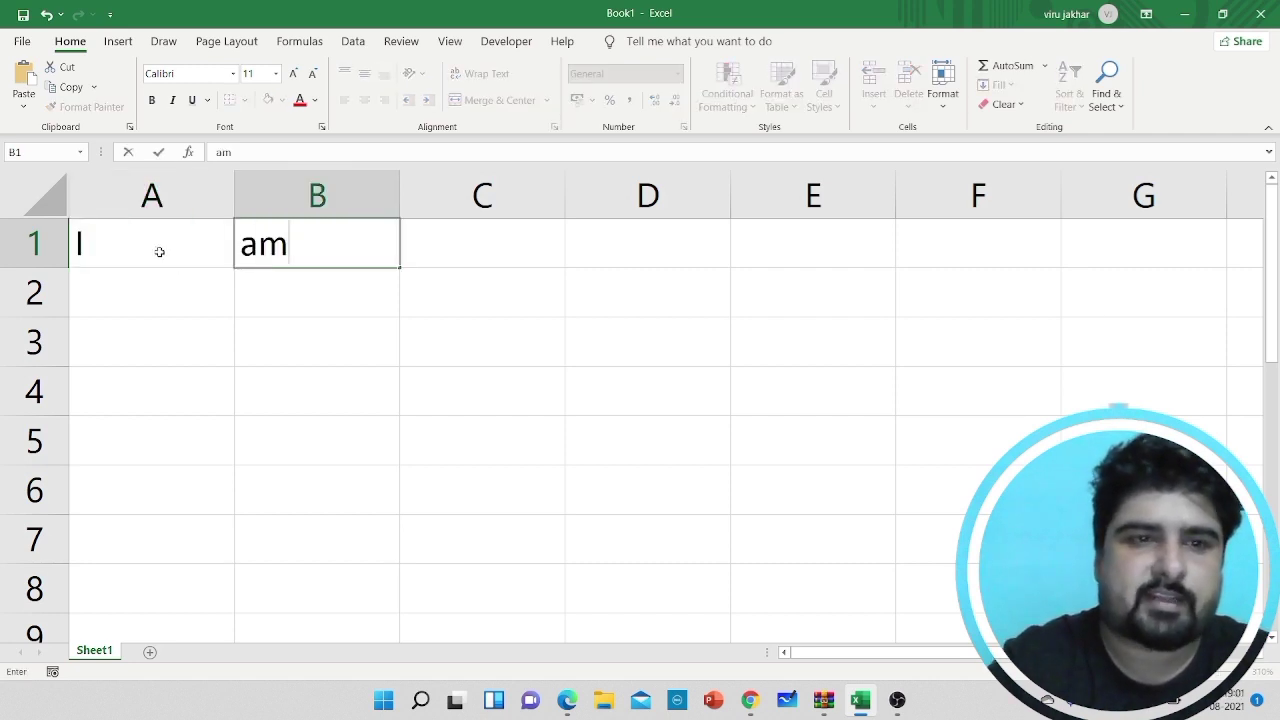
pyautogui.press('Tab')
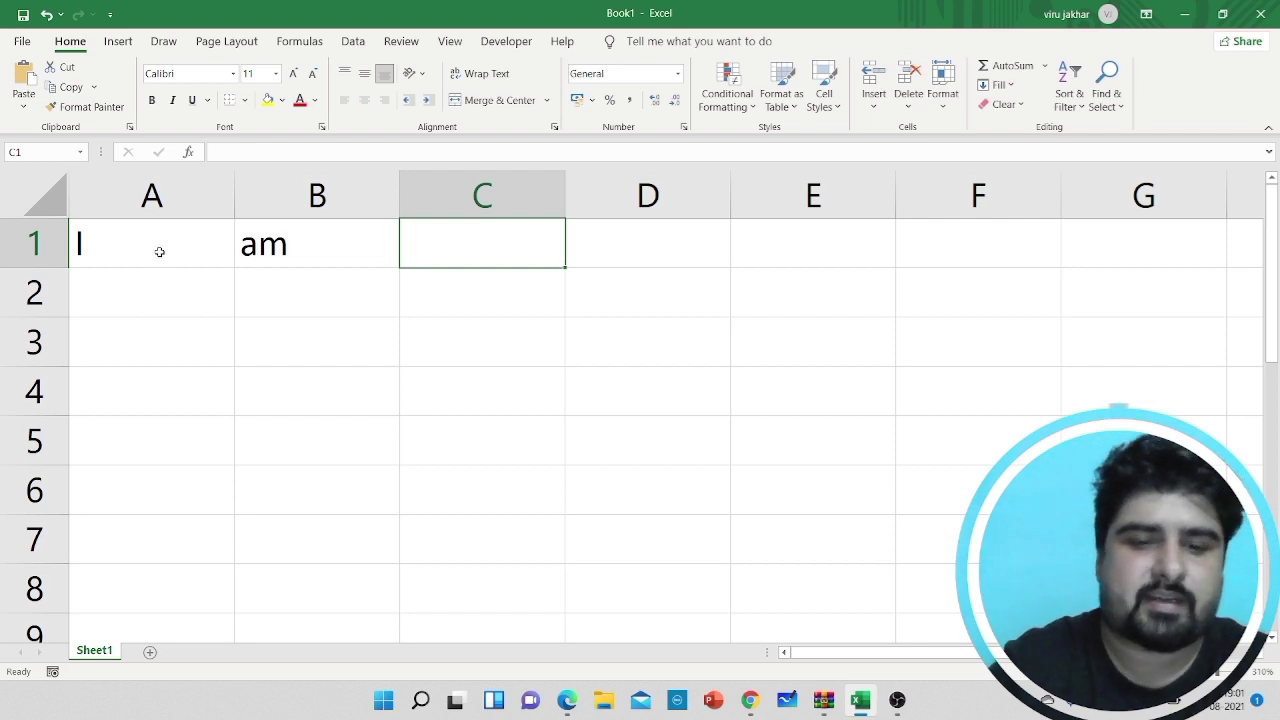
pyautogui.write('is')
pyautogui.press('Tab')
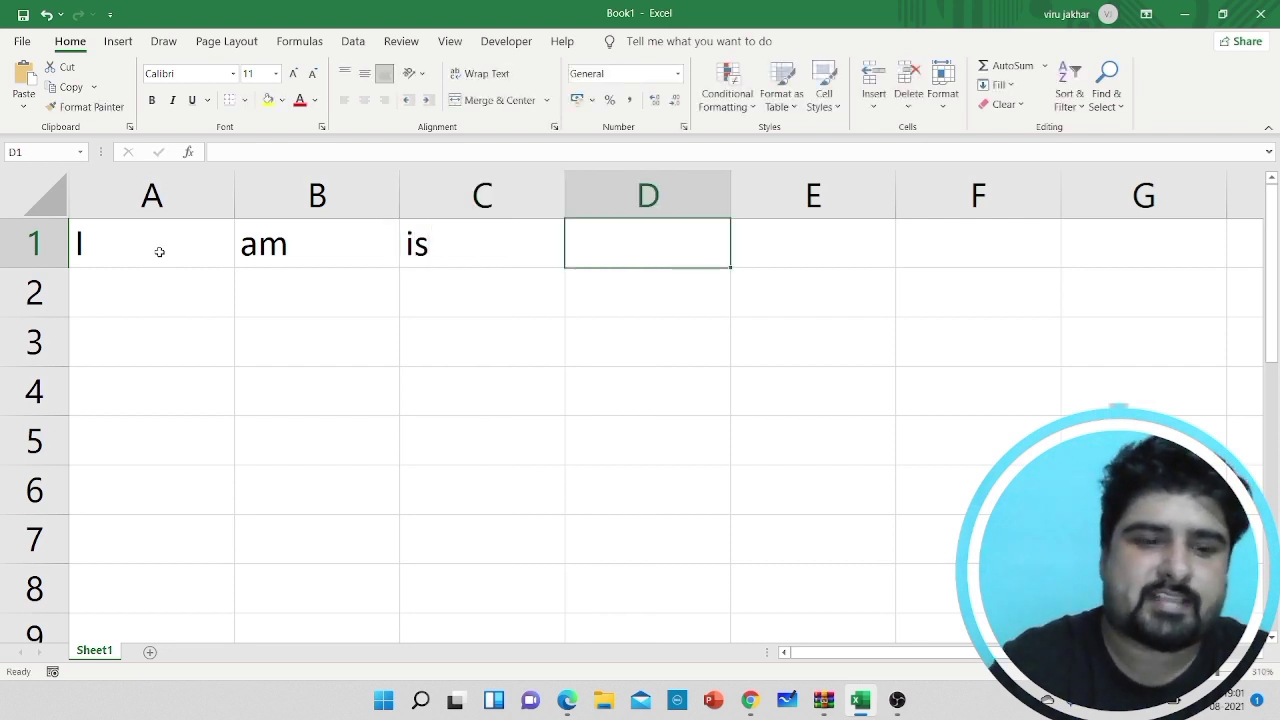
pyautogui.write('good')
pyautogui.press('Tab')
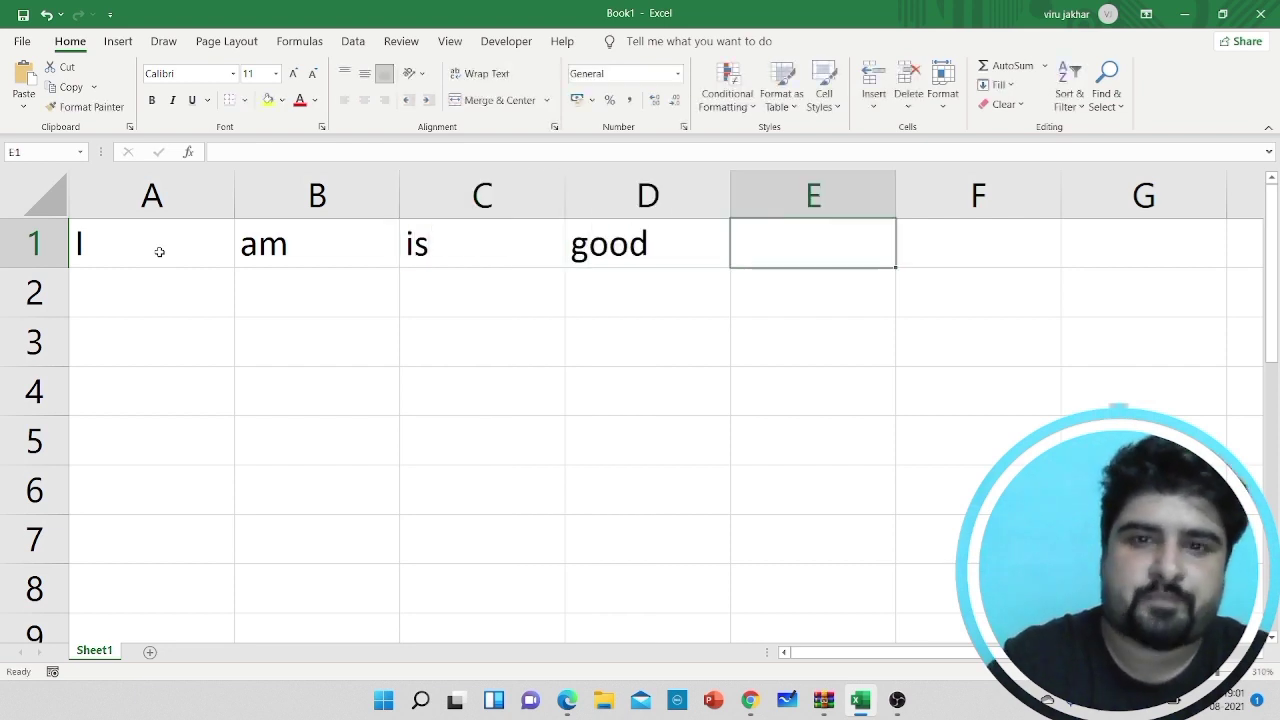
pyautogui.write('boy')
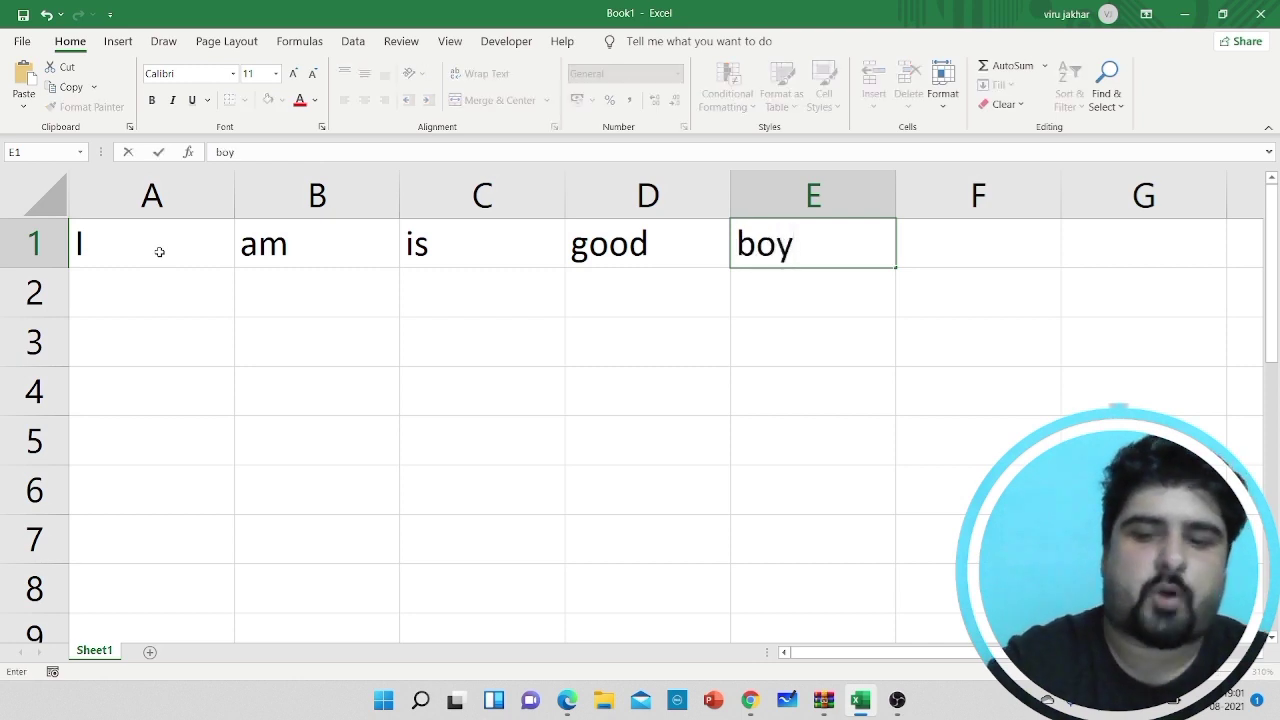
pyautogui.press('Tab')
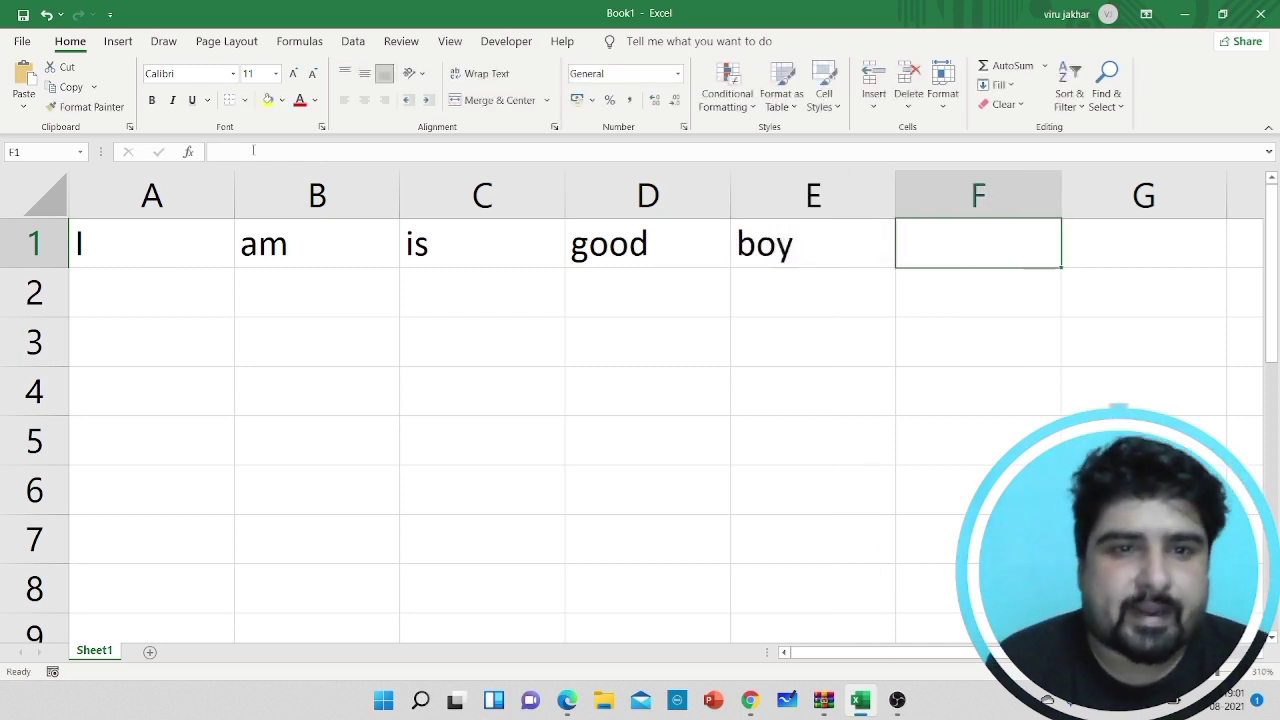
pyautogui.moveTo(146, 246); pyautogui.dragTo(806, 233)
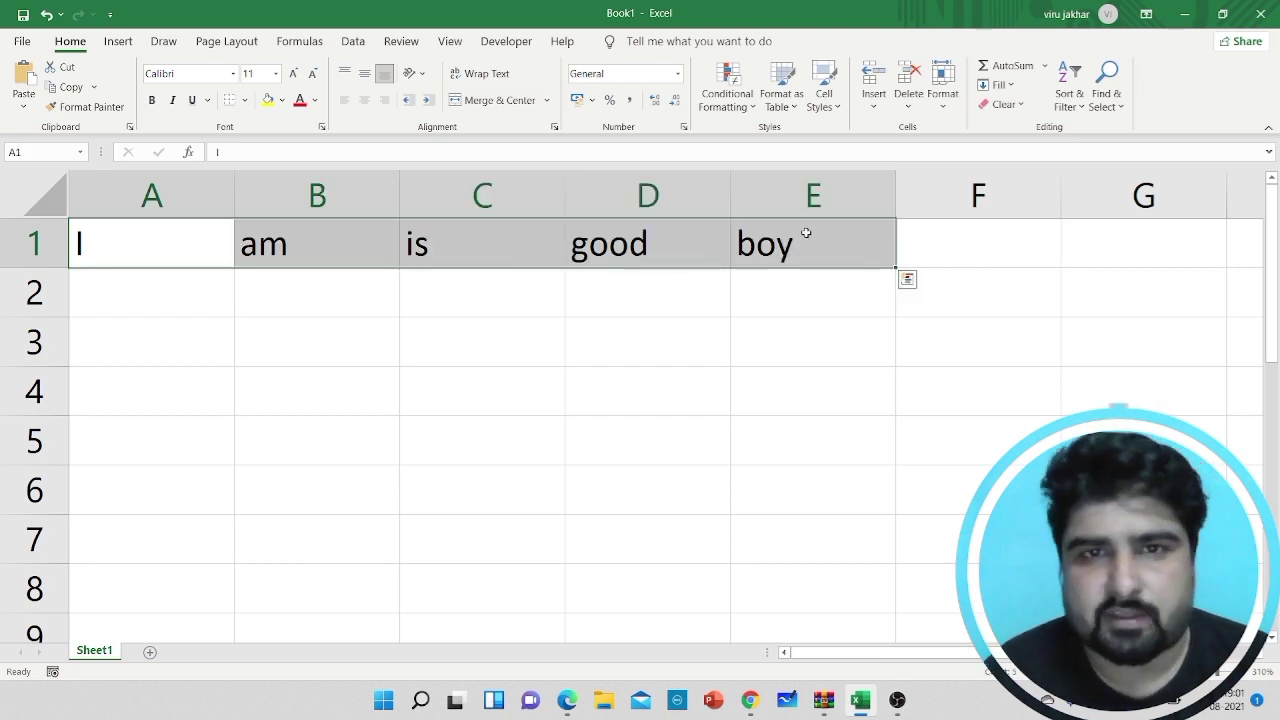
pyautogui.click(958, 232)
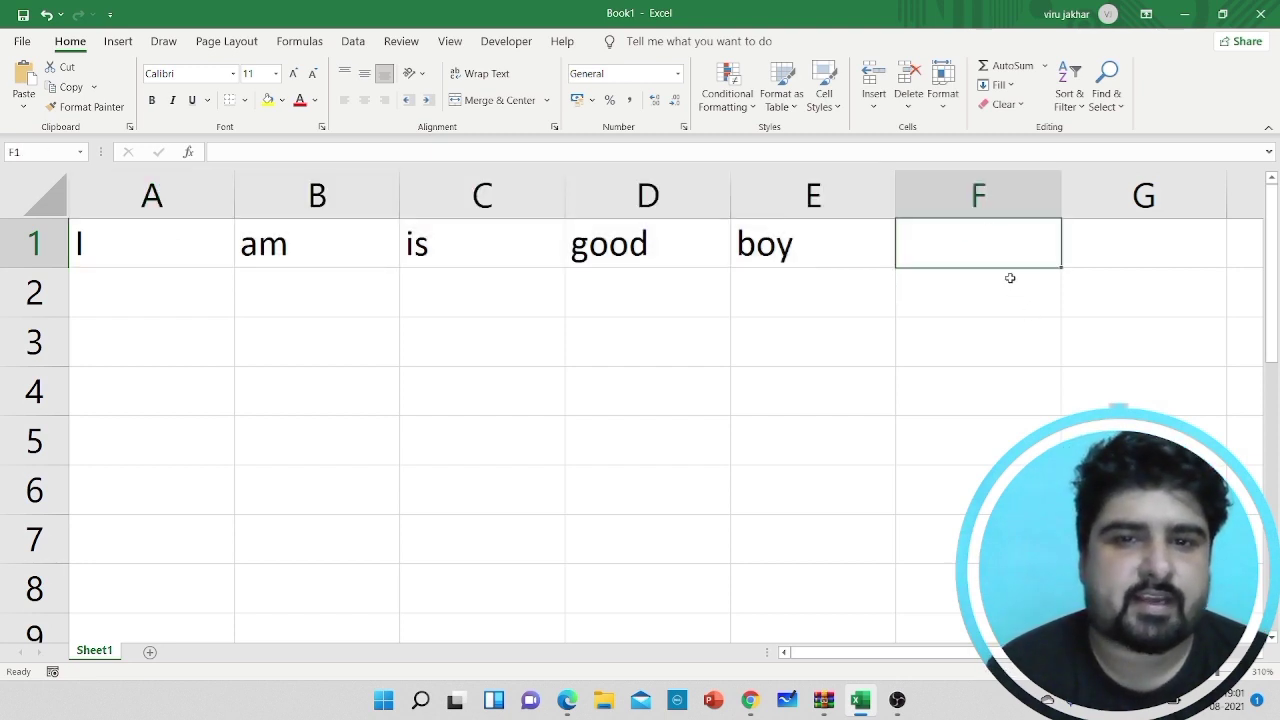
pyautogui.scroll(-4, 988, 277)
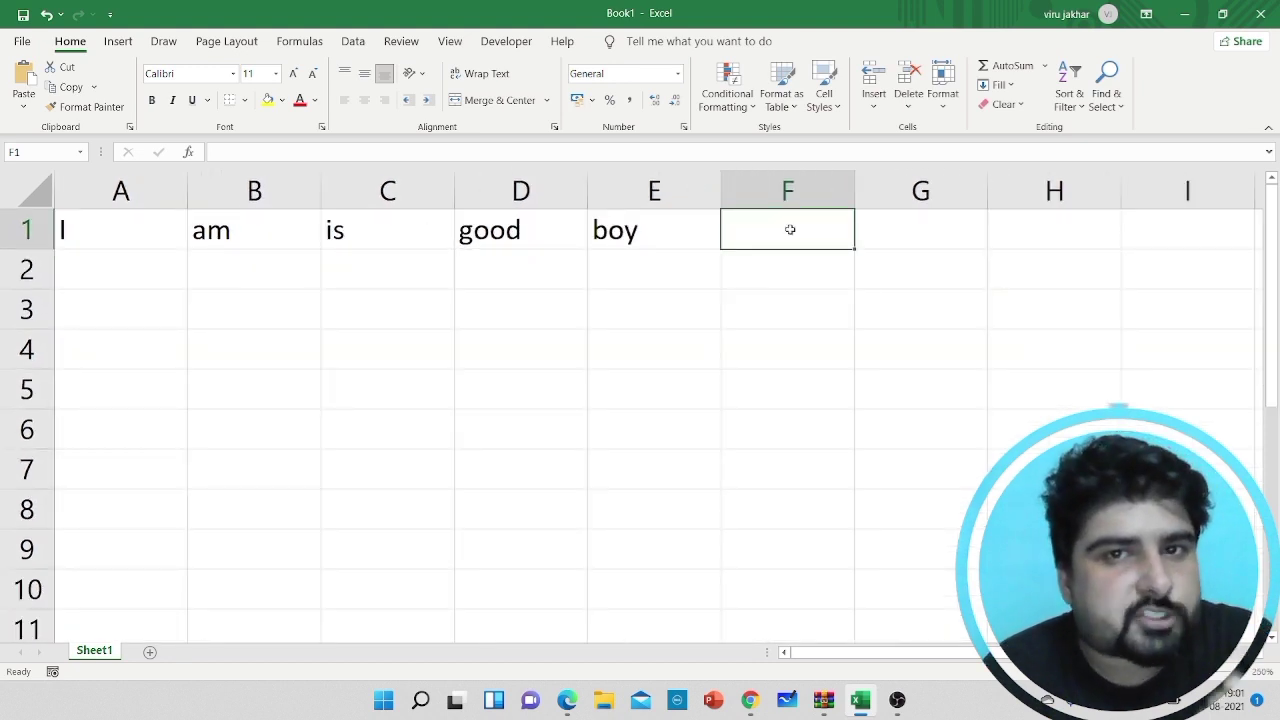
# Enter the numbers 1, 22, 2222 and 333 in cells A3 through D3
pyautogui.click(111, 308)
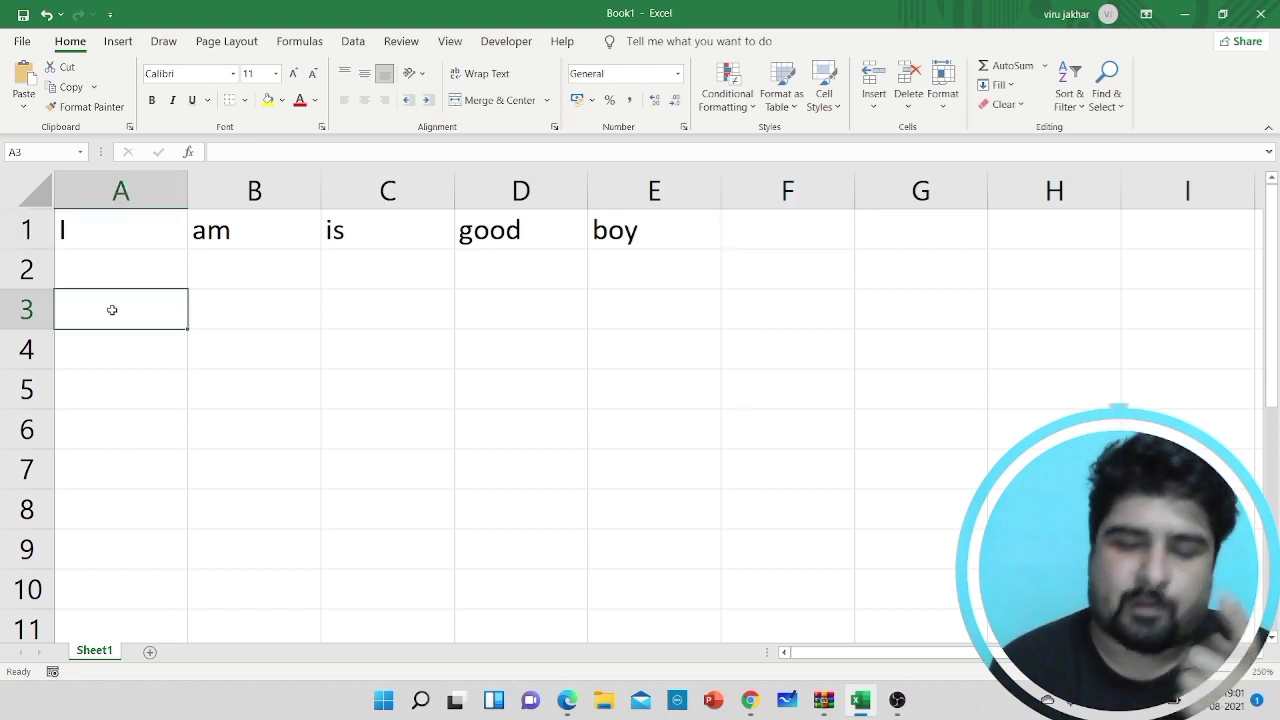
pyautogui.write('1')
pyautogui.press('Tab')
pyautogui.write('22')
pyautogui.press('Tab')
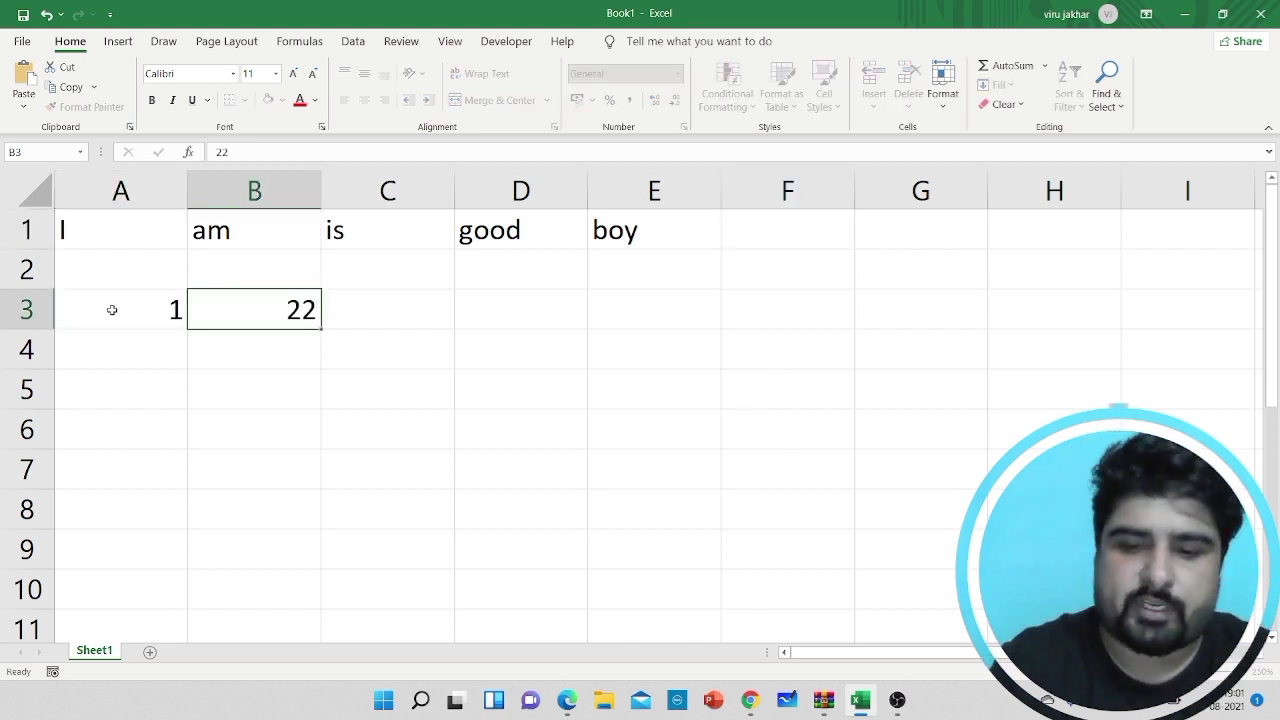
pyautogui.write('2222')
pyautogui.press('Tab')
pyautogui.write('333')
pyautogui.press('Tab')
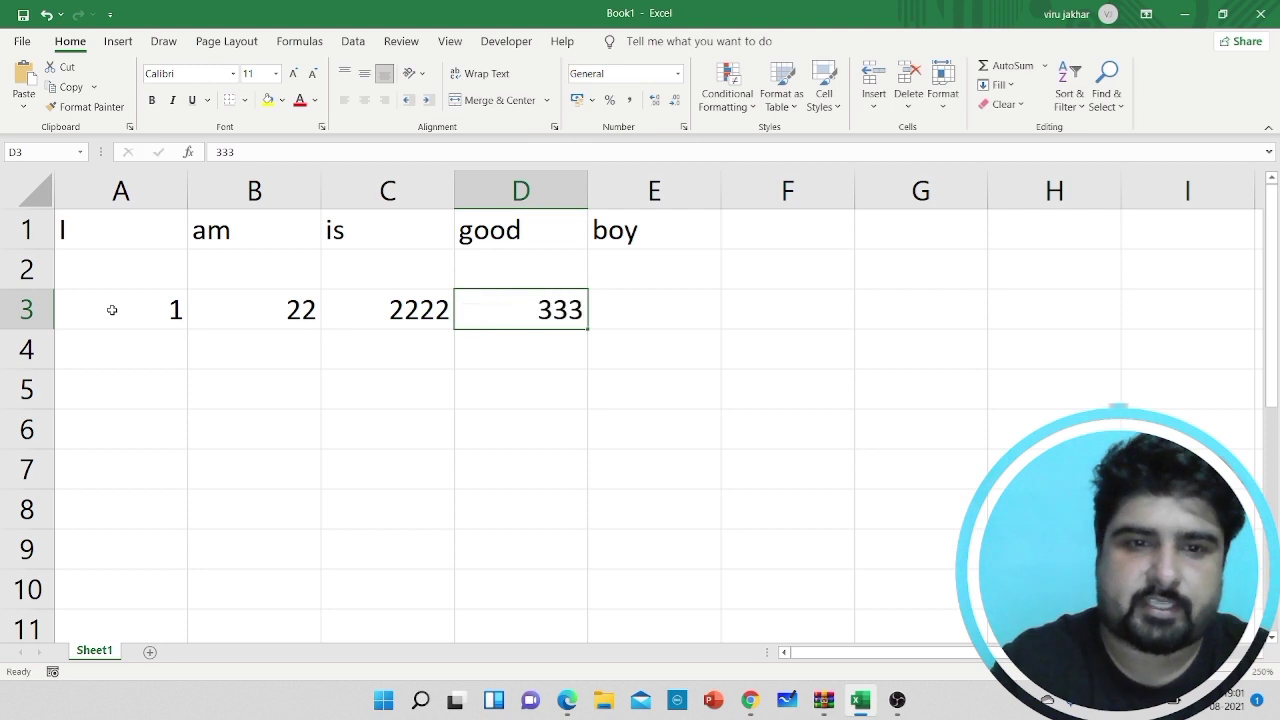
# Total the numbers of A3 through D3 in cell E3 using AutoSum
pyautogui.press('pagedown')
pyautogui.press('pageup')
pyautogui.moveTo(134, 308); pyautogui.dragTo(666, 313)
pyautogui.click(1008, 65)
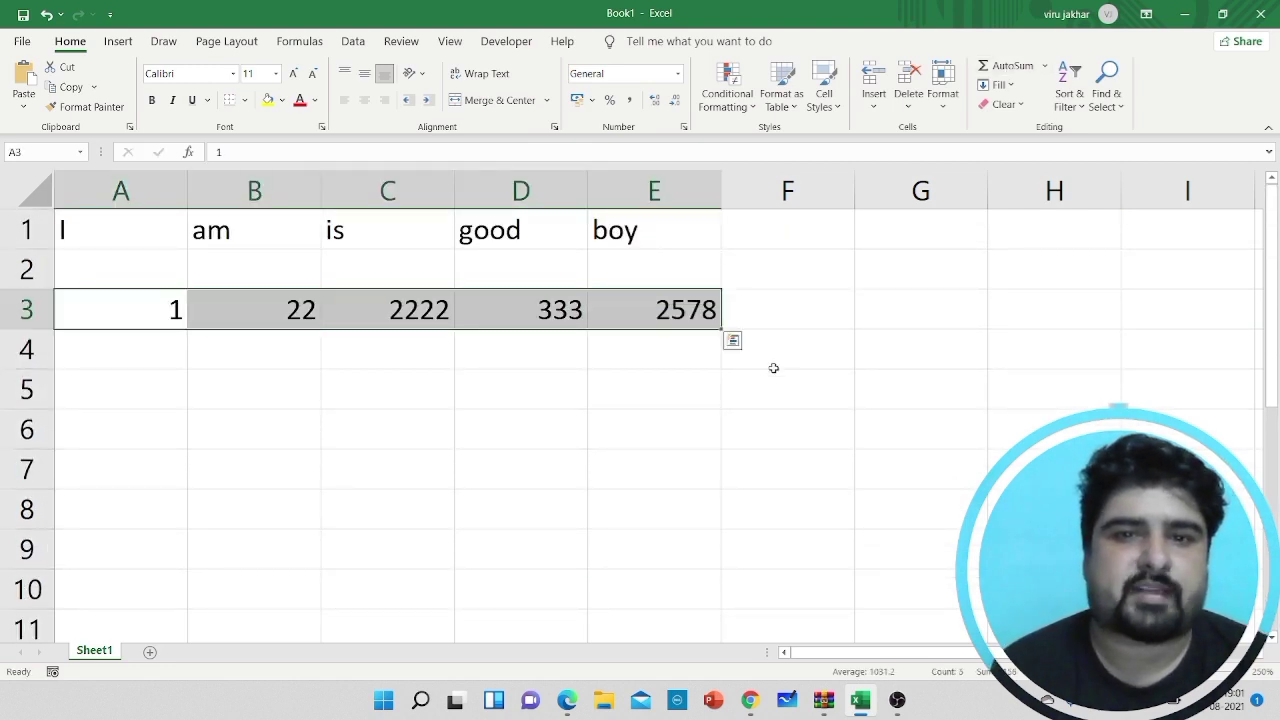
pyautogui.click(703, 389)
pyautogui.click(690, 318)
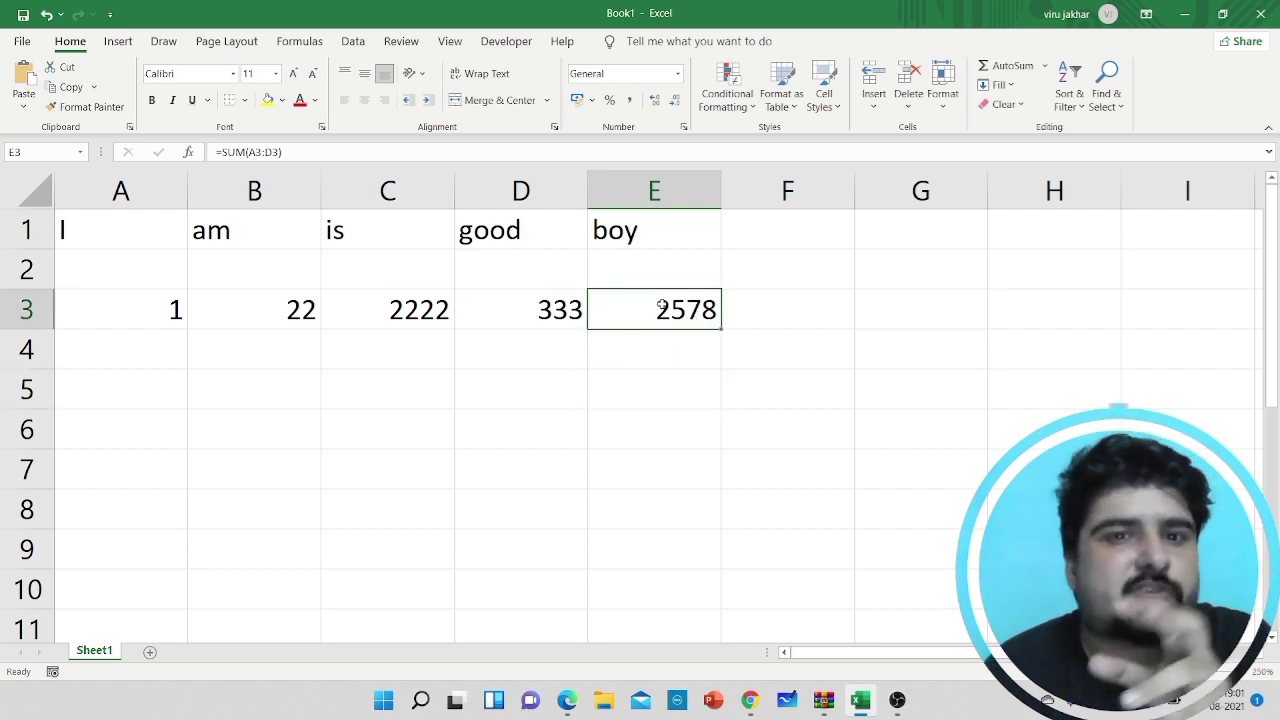
pyautogui.click(543, 363)
# Start a CONCATENATE formula in cell F1 for the words in row 1
pyautogui.moveTo(104, 236); pyautogui.dragTo(785, 224)
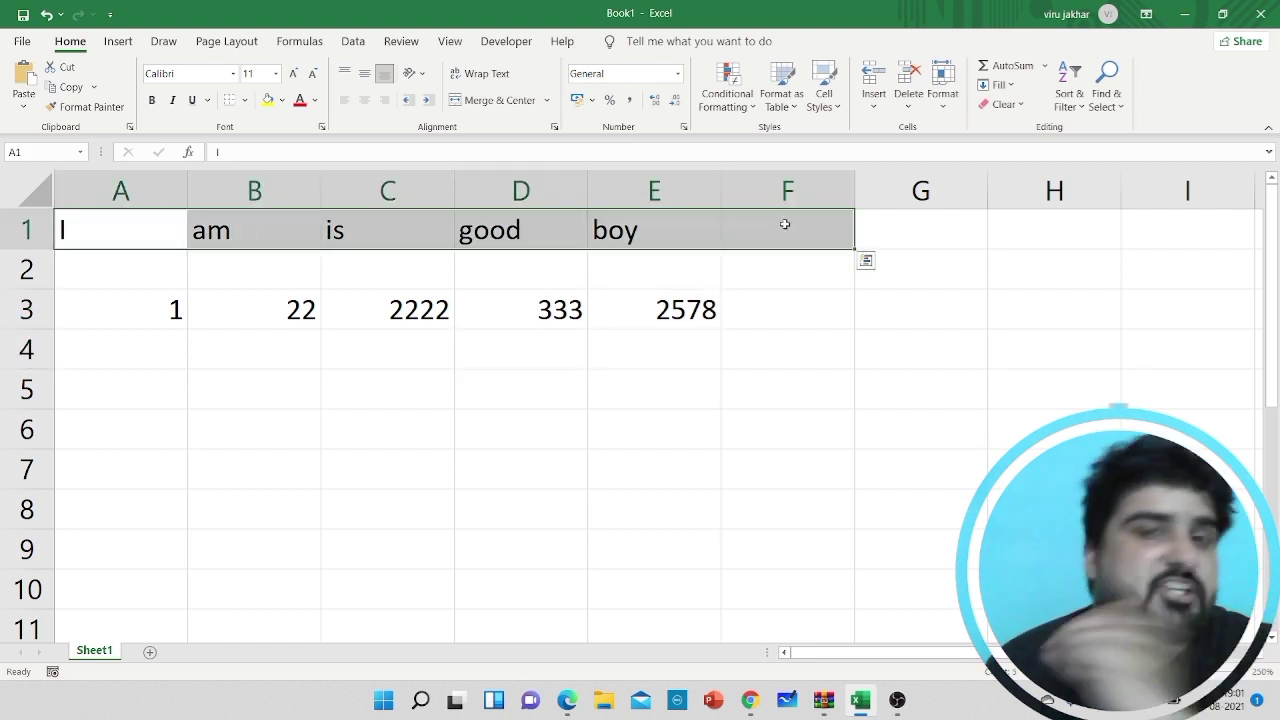
pyautogui.click(760, 237)
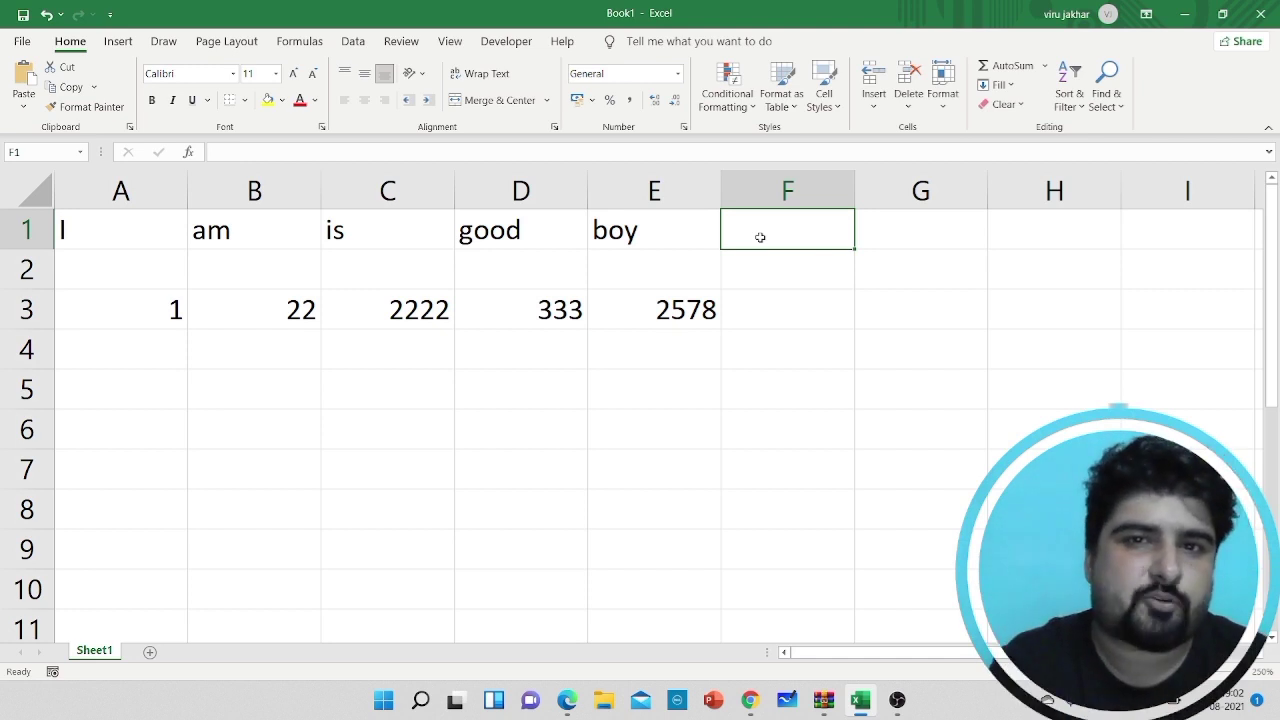
pyautogui.write('=')
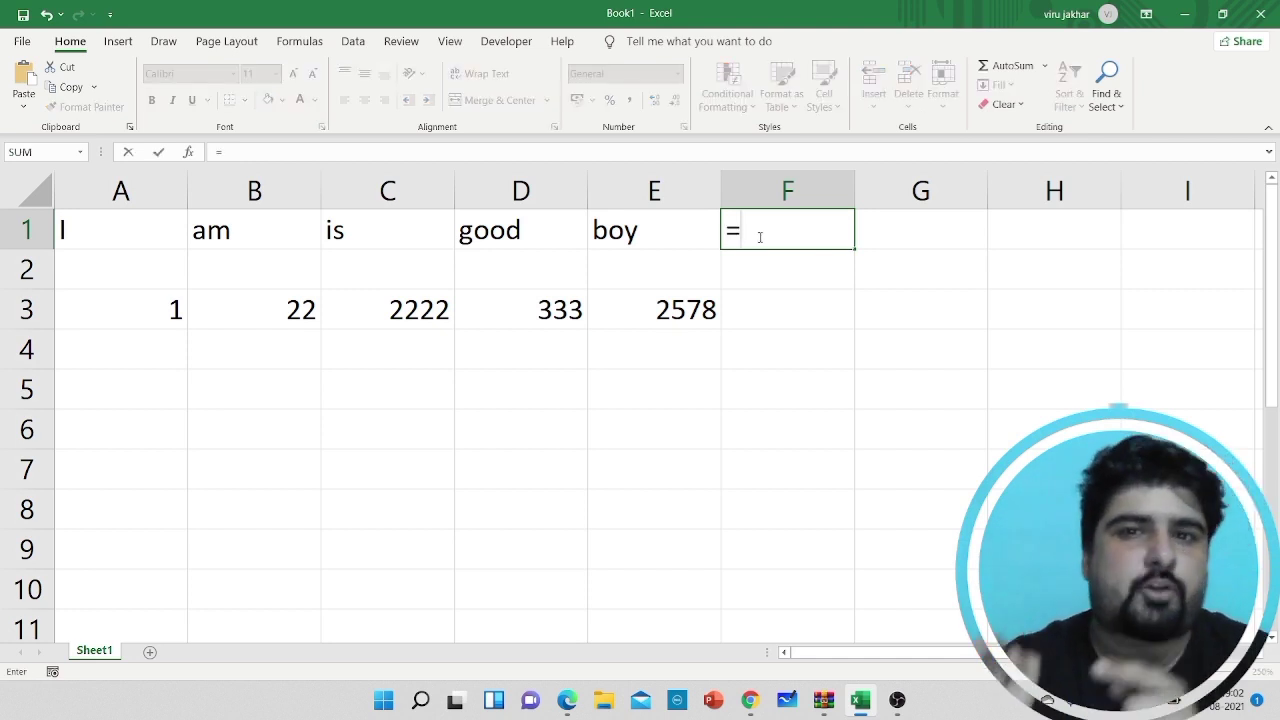
pyautogui.write('con')
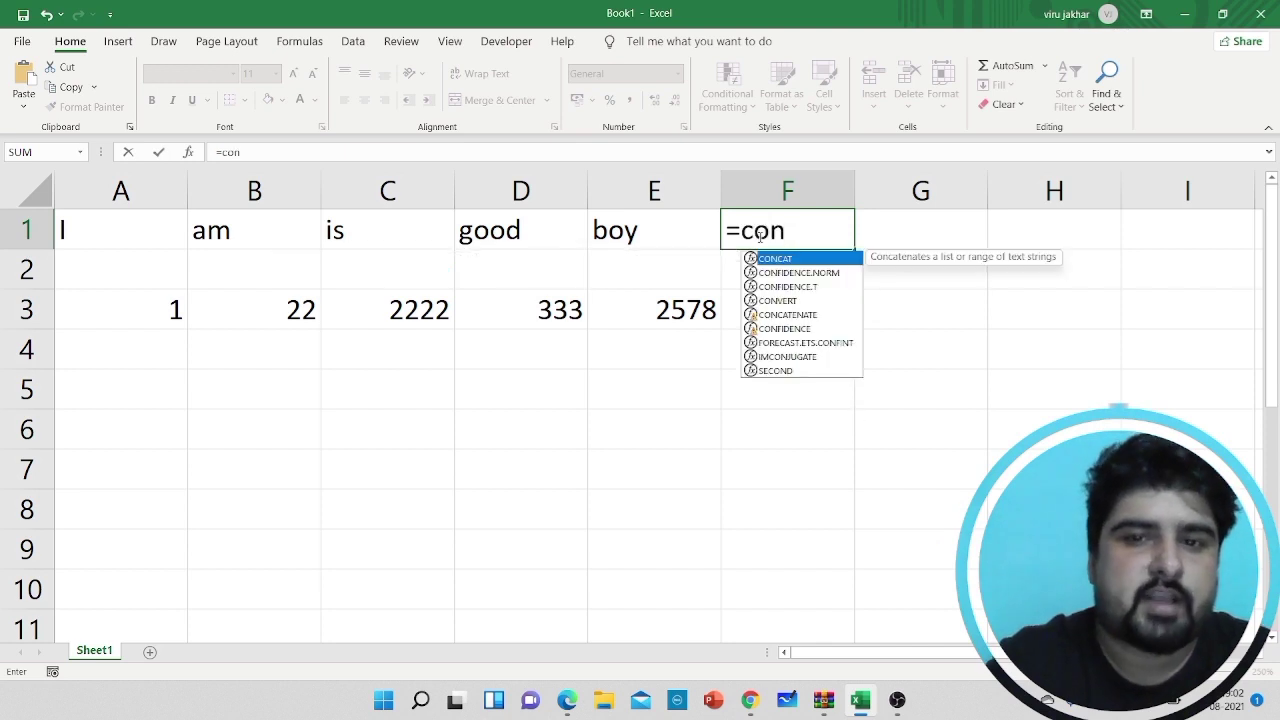
pyautogui.doubleClick(788, 315)
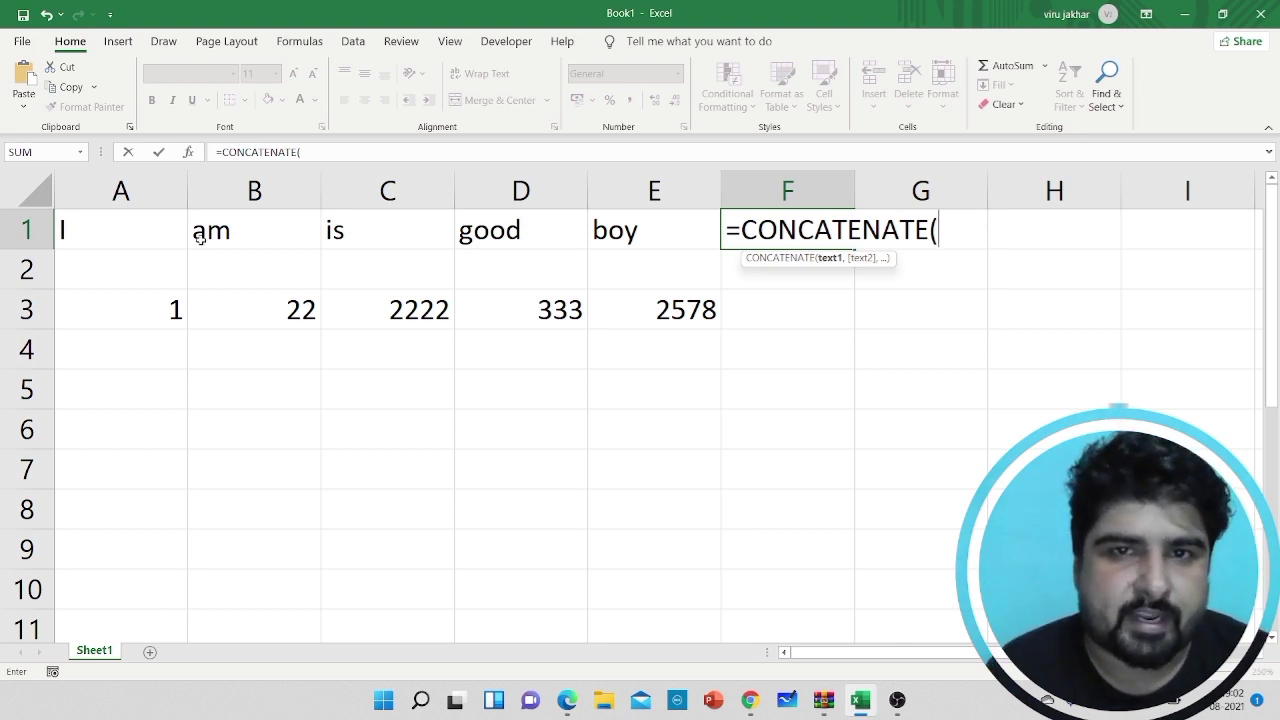
# Supply cells A1, B1, C1, D1 and E1 as separate arguments of the CONCATENATE function and complete the formula
pyautogui.click(138, 245)
pyautogui.write(',')
pyautogui.click(242, 236)
pyautogui.write(',')
pyautogui.click(381, 237)
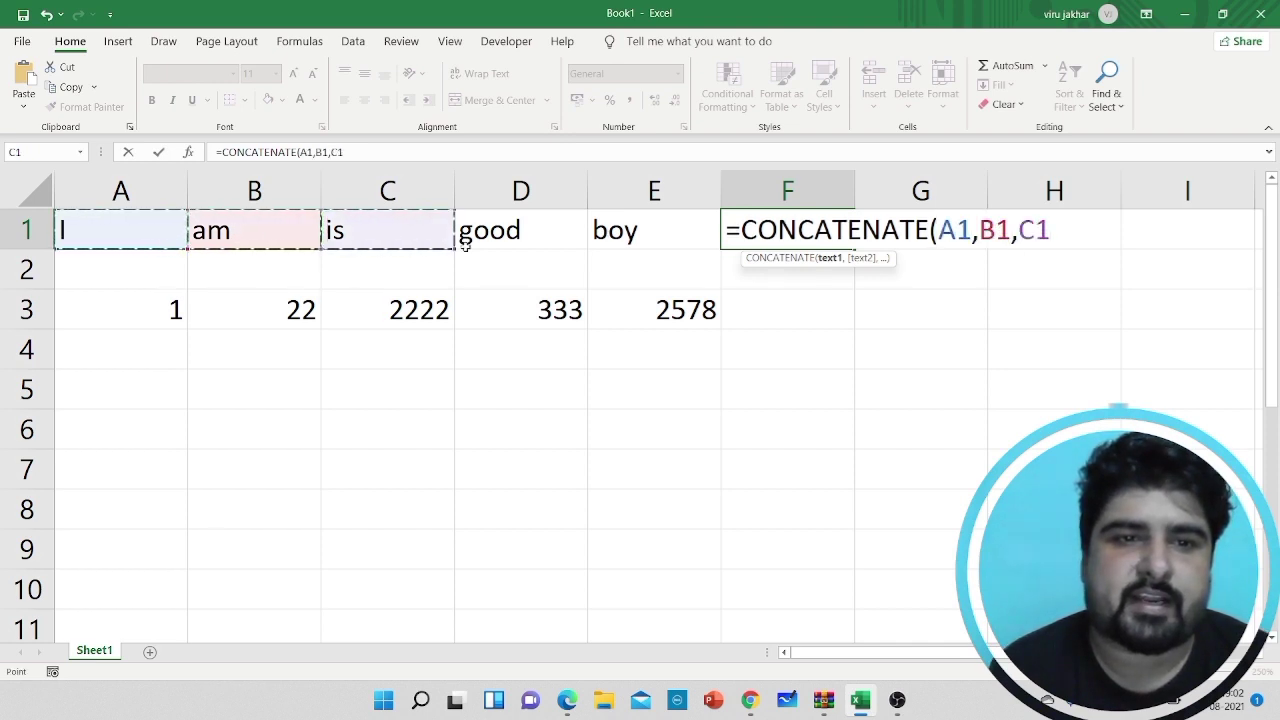
pyautogui.write(',')
pyautogui.click(482, 242)
pyautogui.write(',')
pyautogui.click(609, 232)
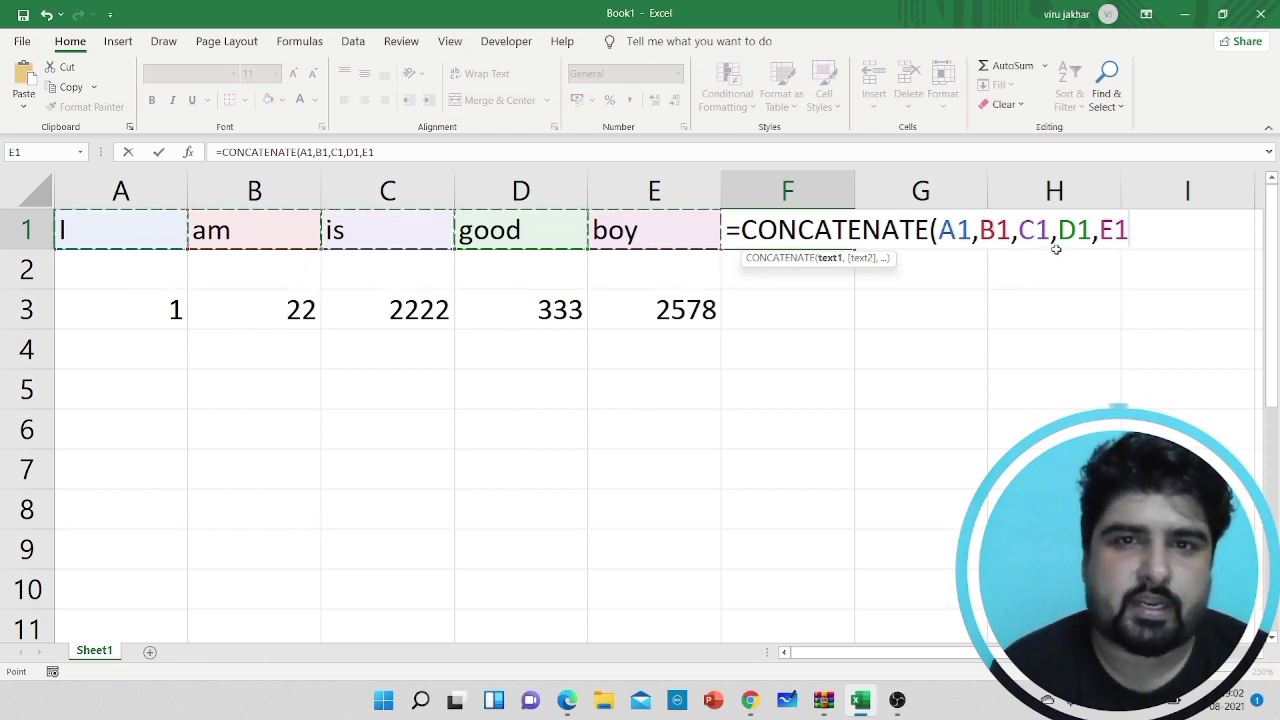
pyautogui.write(')')
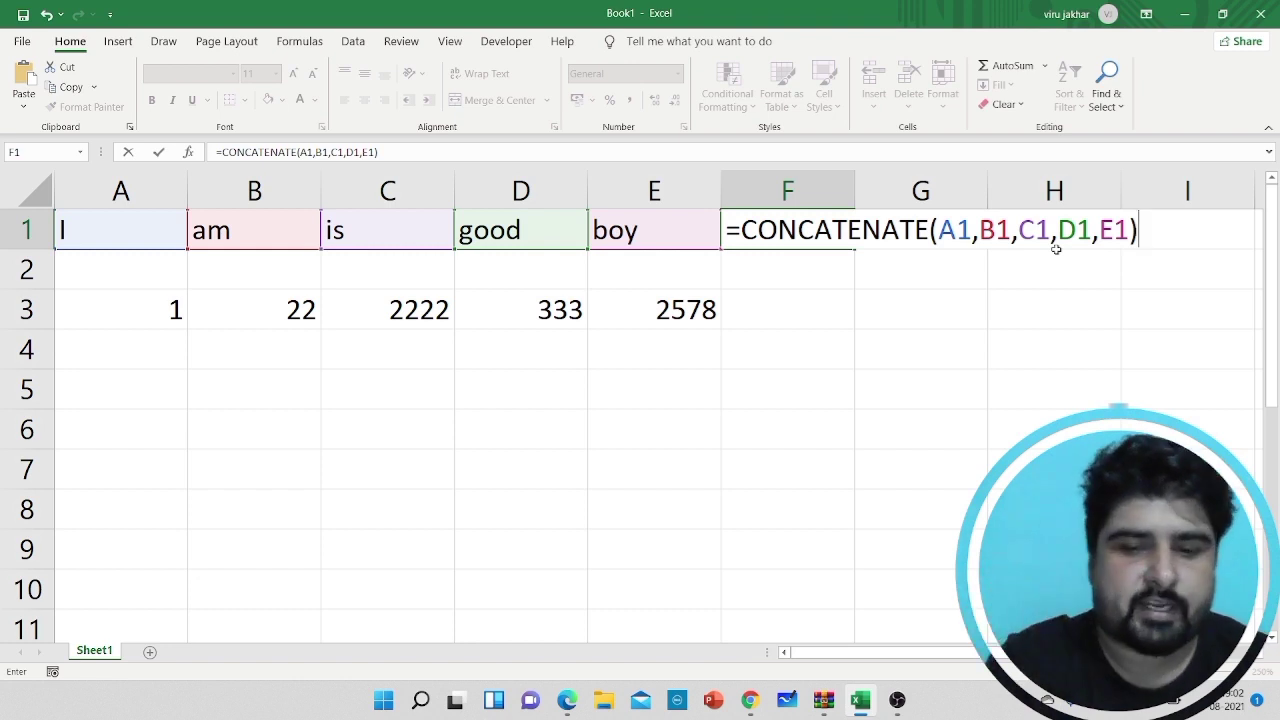
pyautogui.press('Return')
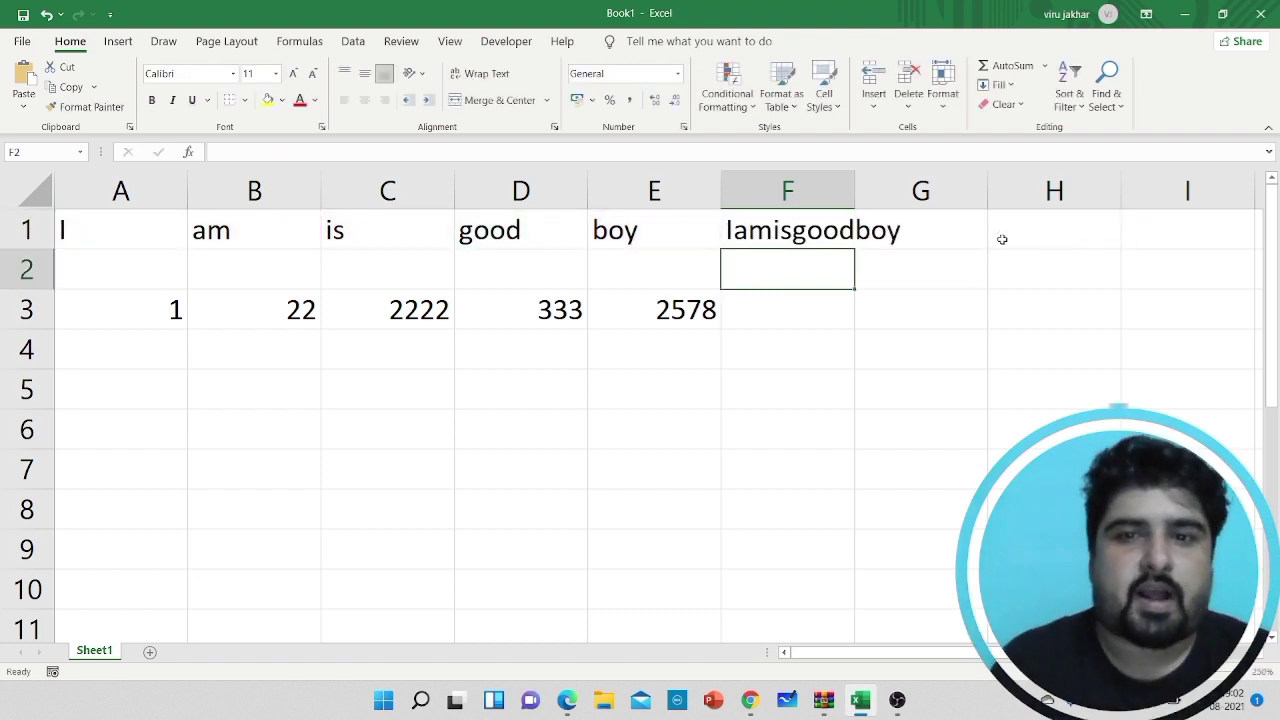
# Widen column F to fit the joined text in F1
pyautogui.moveTo(855, 192); pyautogui.dragTo(937, 193)
pyautogui.click(815, 236)
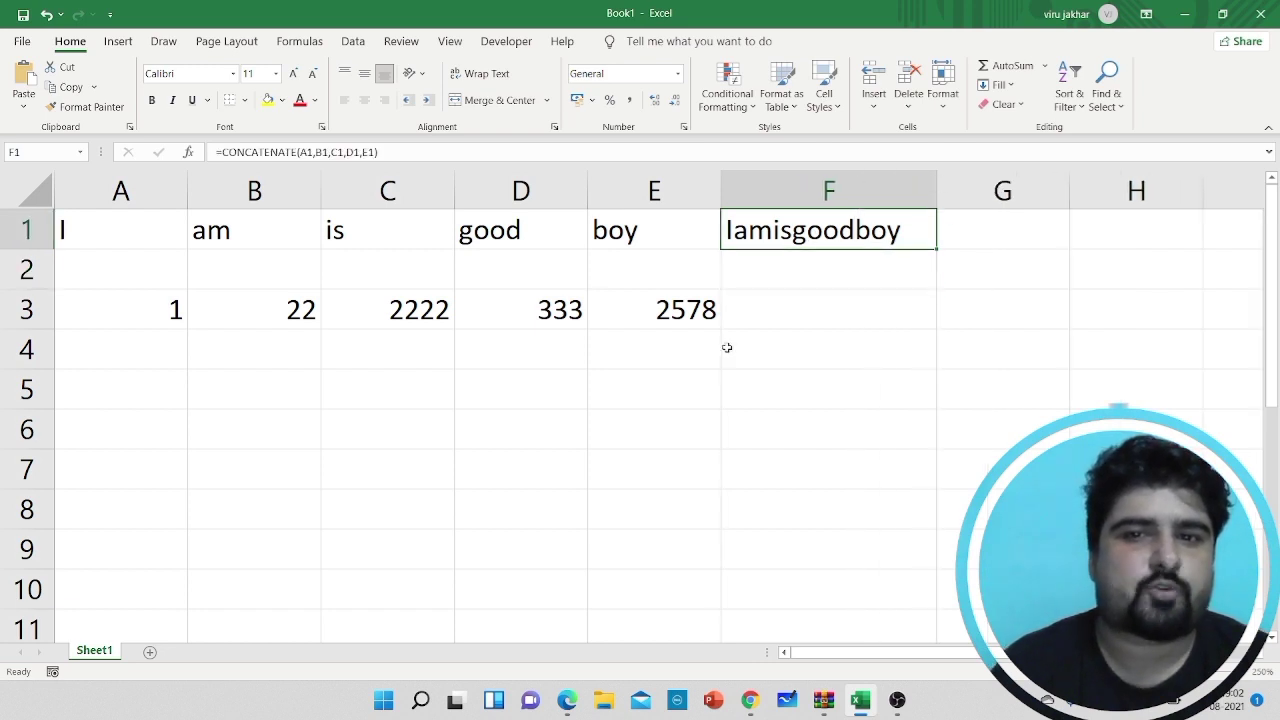
pyautogui.click(811, 303)
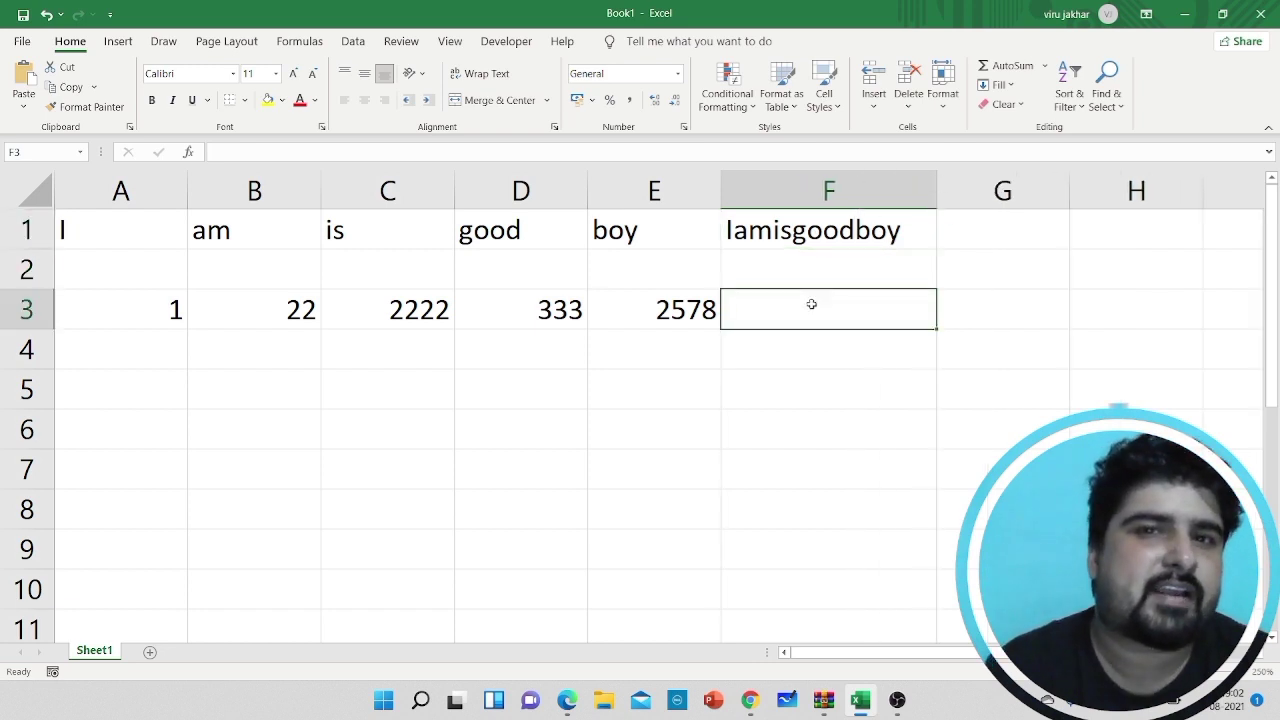
# Copy the words in A1 through E1 to row 5, starting at cell A5
pyautogui.moveTo(133, 235); pyautogui.dragTo(662, 202)
pyautogui.hotkey('ctrl', 'c')
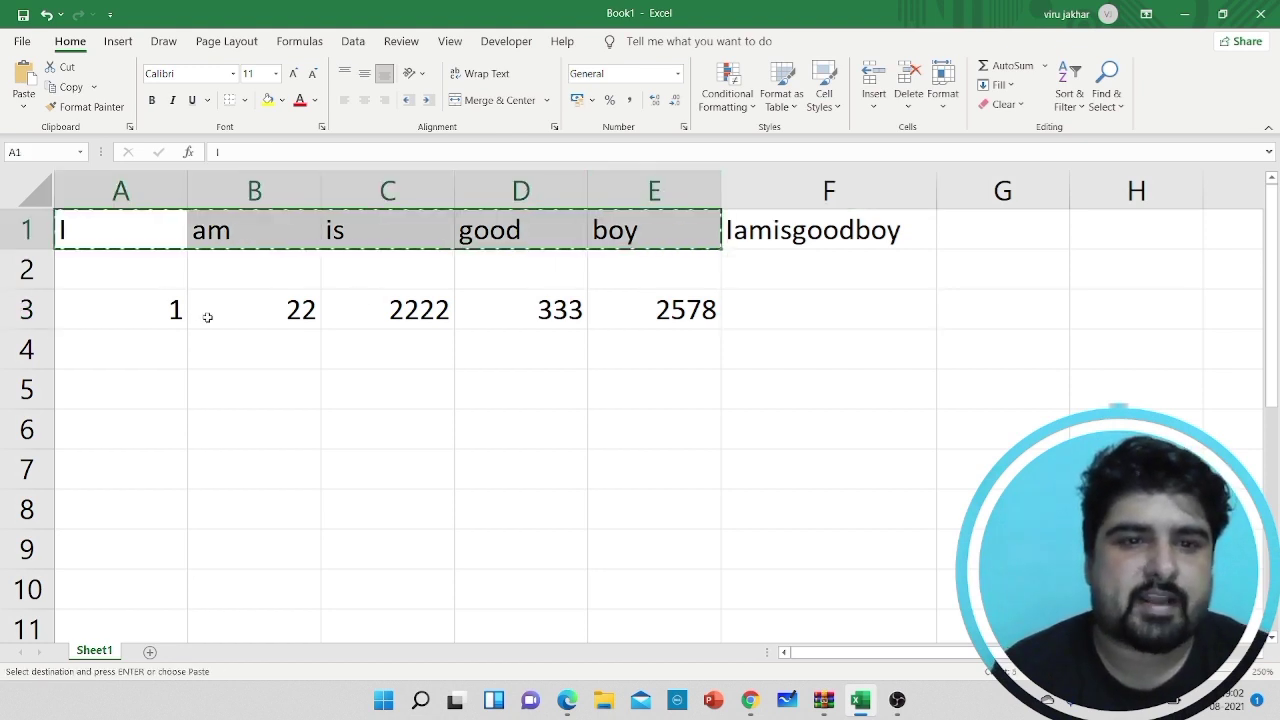
pyautogui.click(86, 381)
pyautogui.hotkey('ctrl', 'v')
pyautogui.click(606, 494)
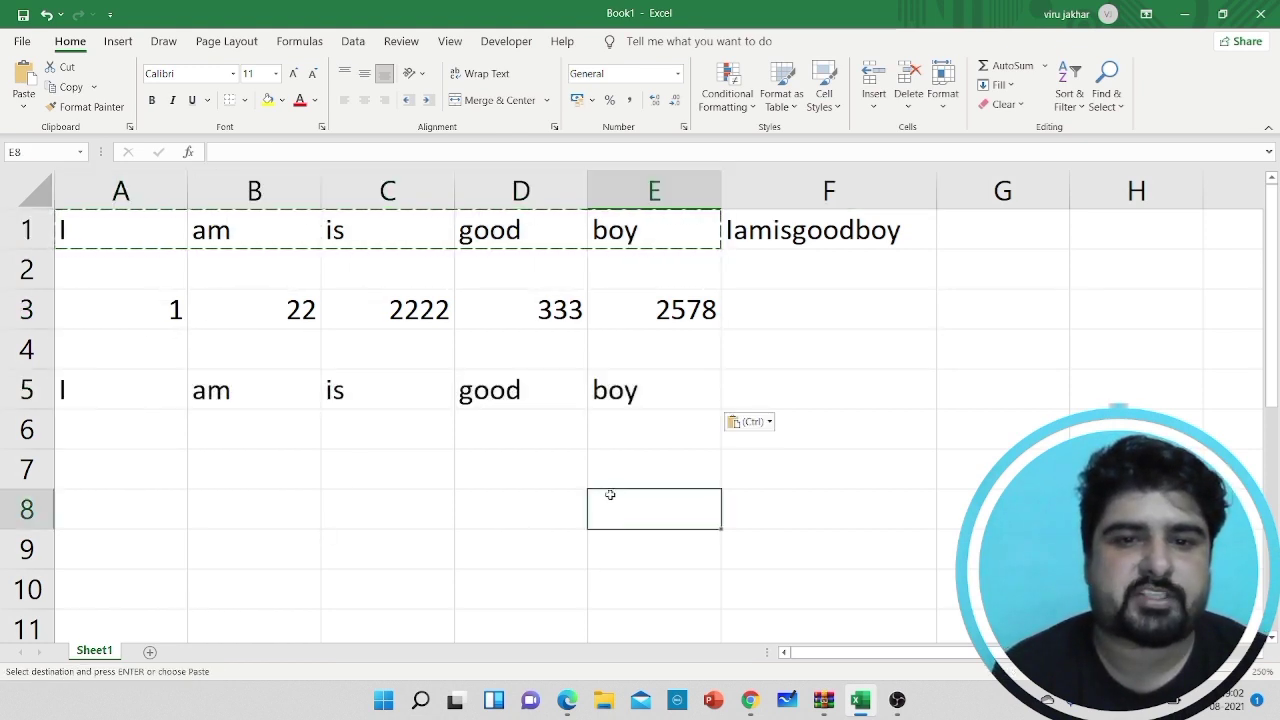
pyautogui.click(838, 373)
pyautogui.click(797, 463)
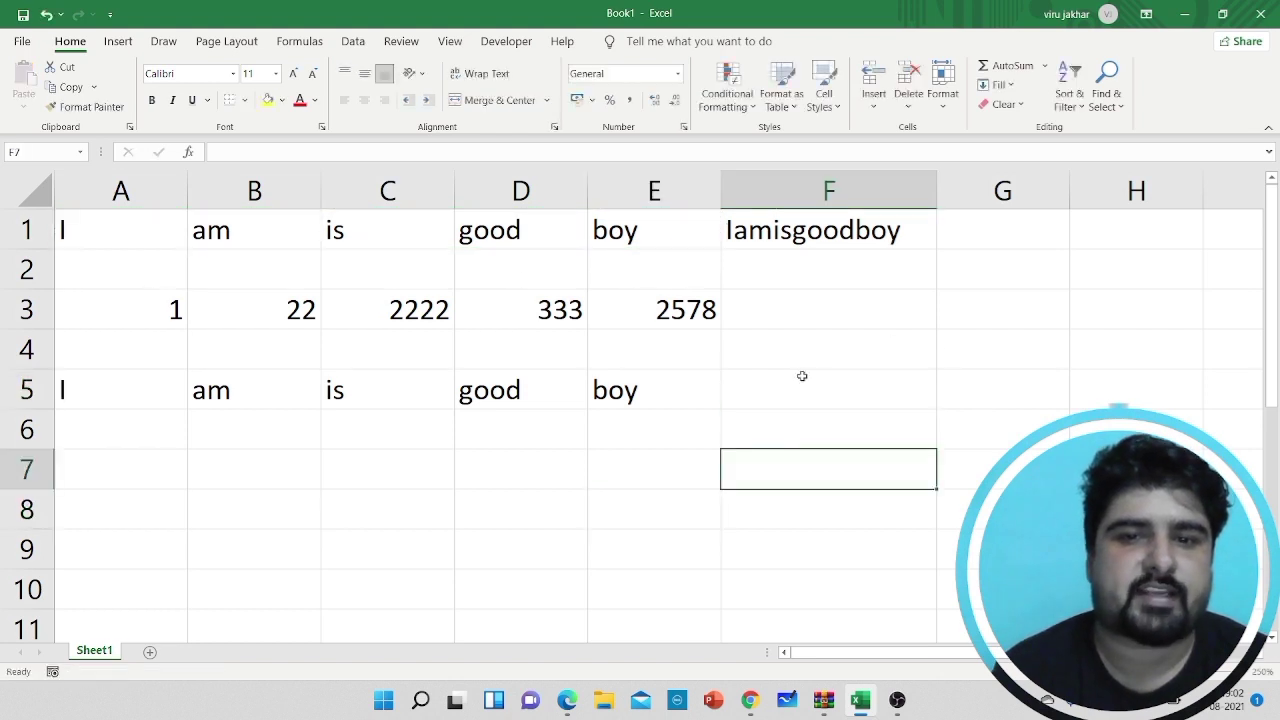
# Enter the formula =A1&B1&C1&D1 in cell F5 to join the words from cells A1 through D1 with the & operator
pyautogui.click(802, 377)
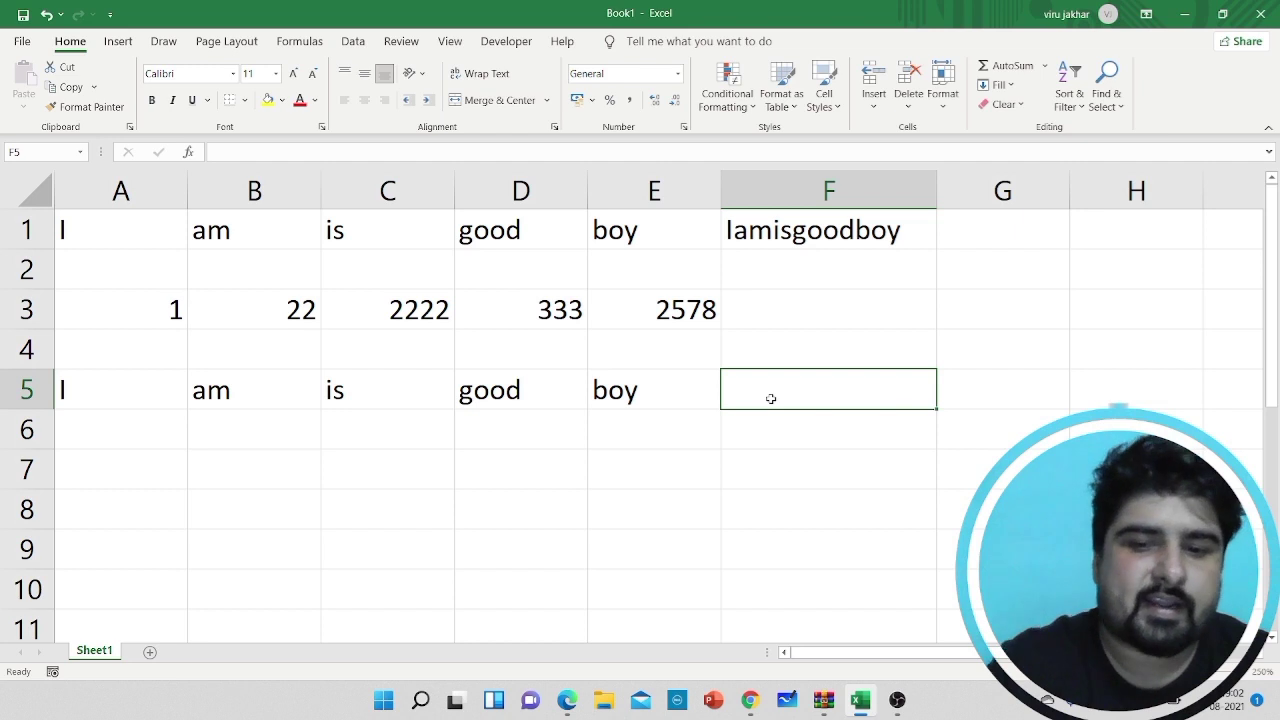
pyautogui.write('=')
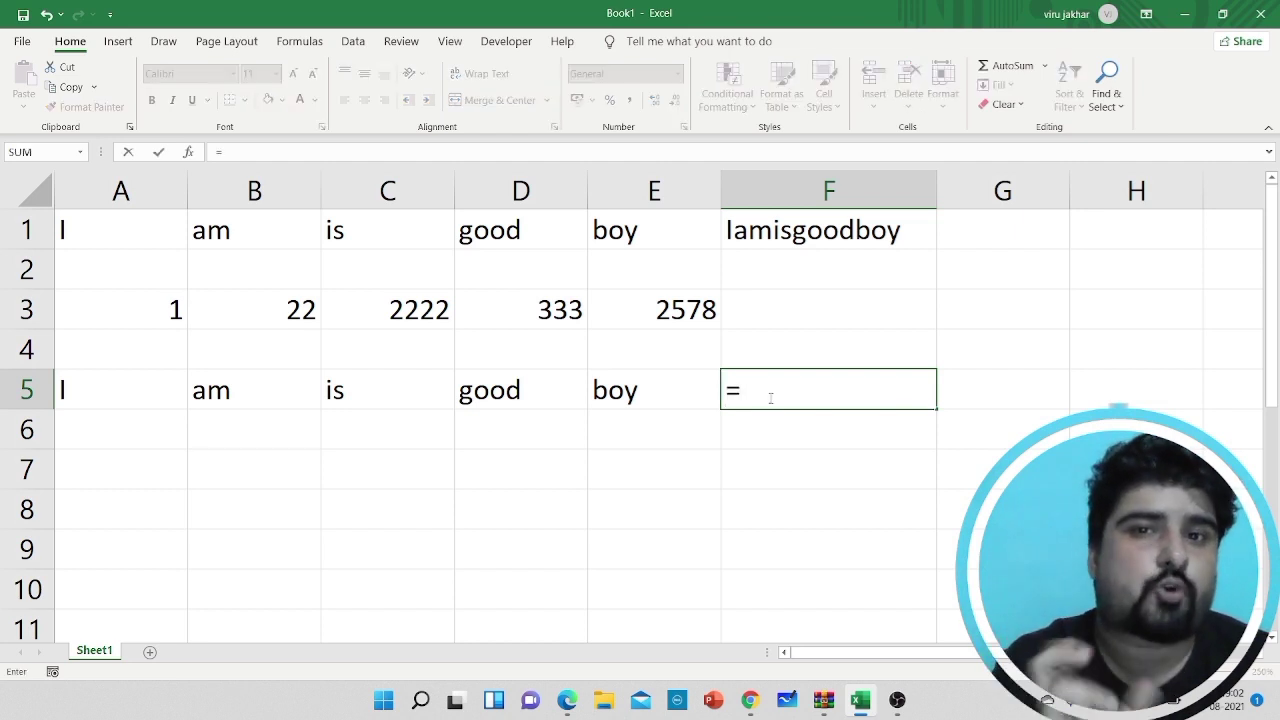
pyautogui.write('A1')
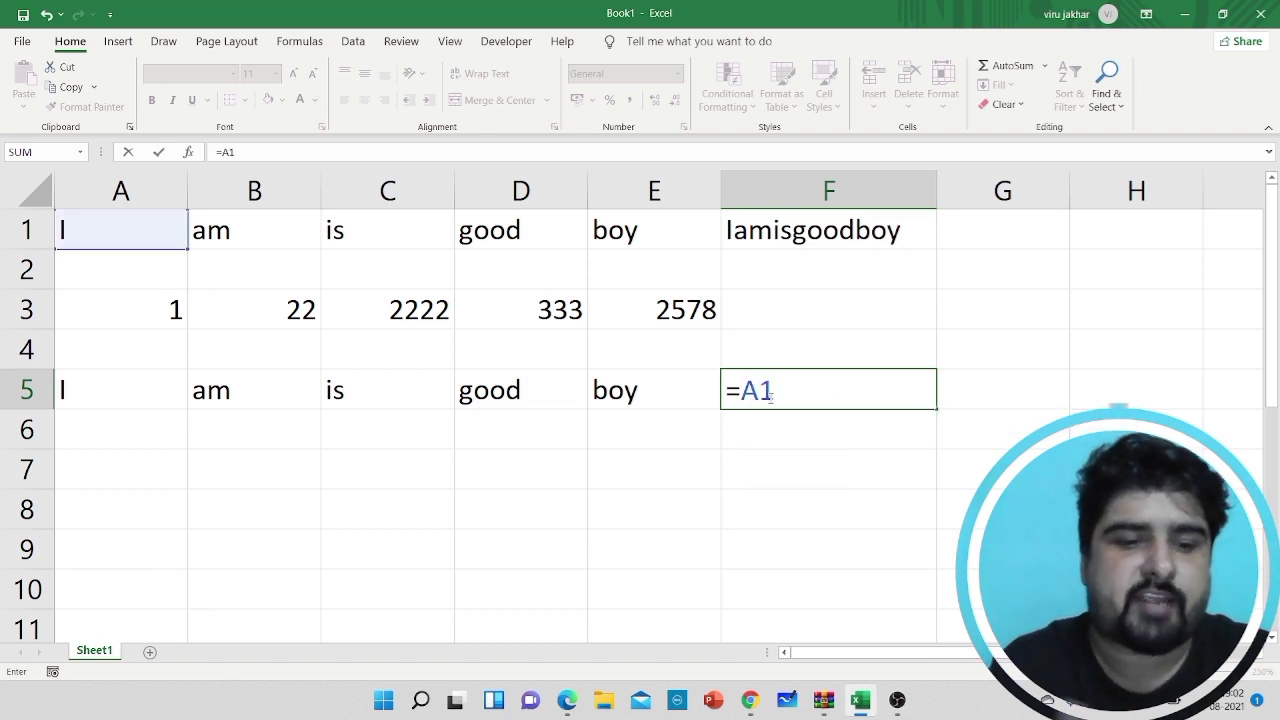
pyautogui.write('&')
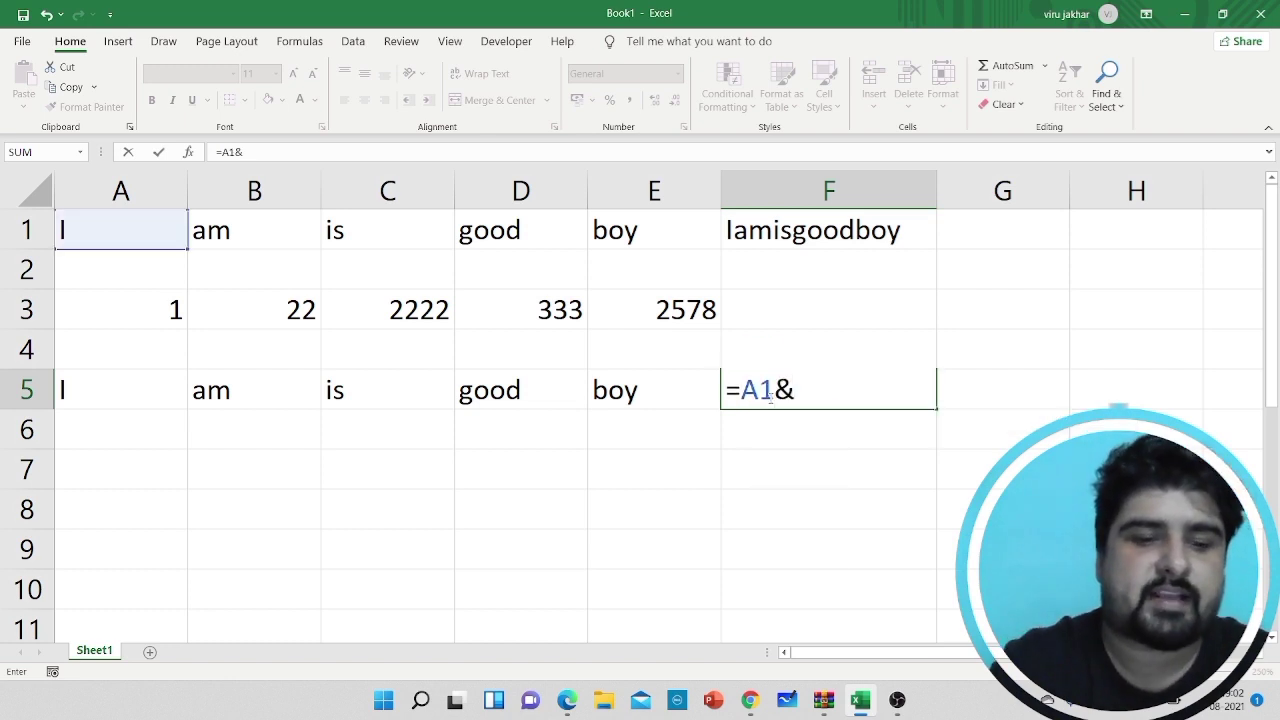
pyautogui.write('B1')
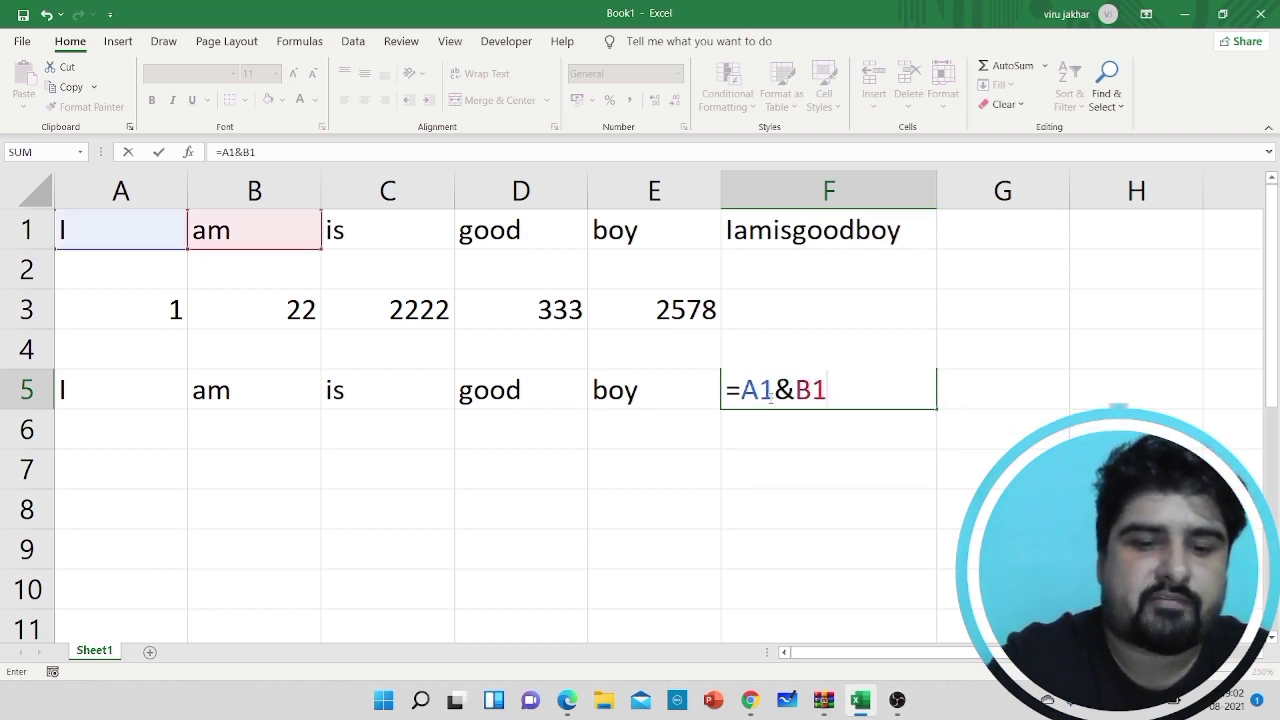
pyautogui.write('&')
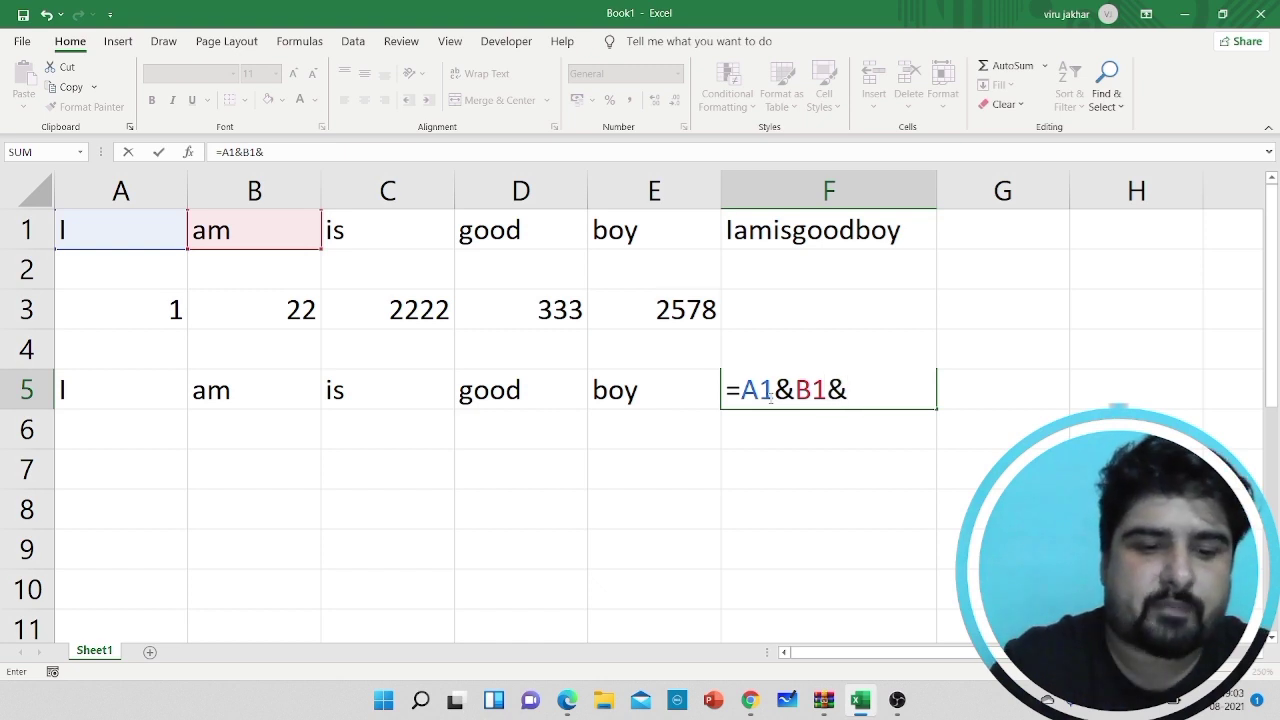
pyautogui.write('C1')
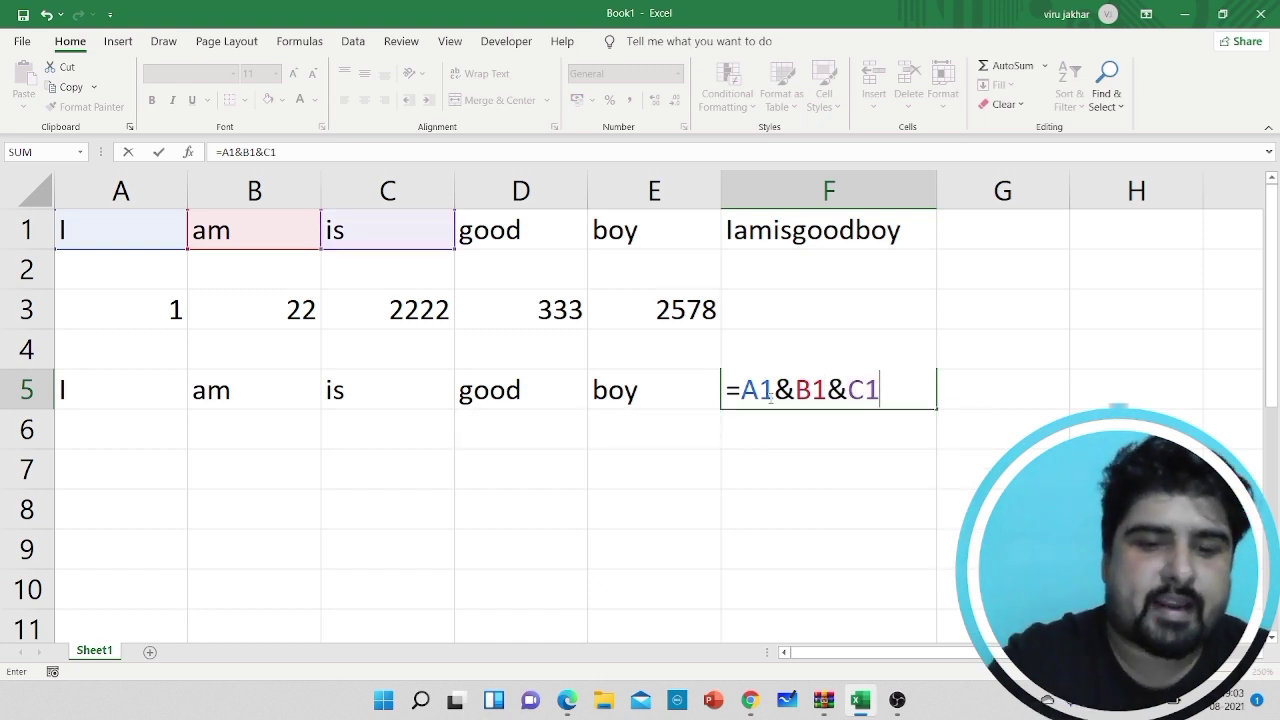
pyautogui.write('&')
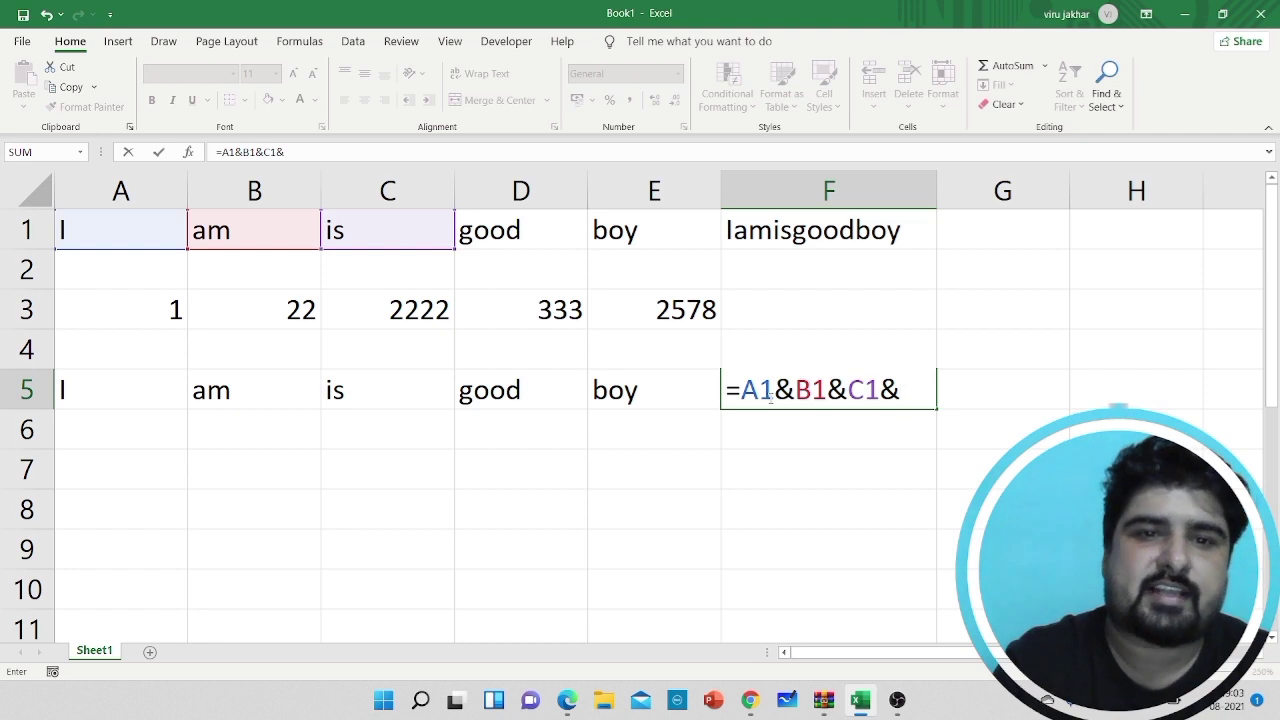
pyautogui.write('D1')
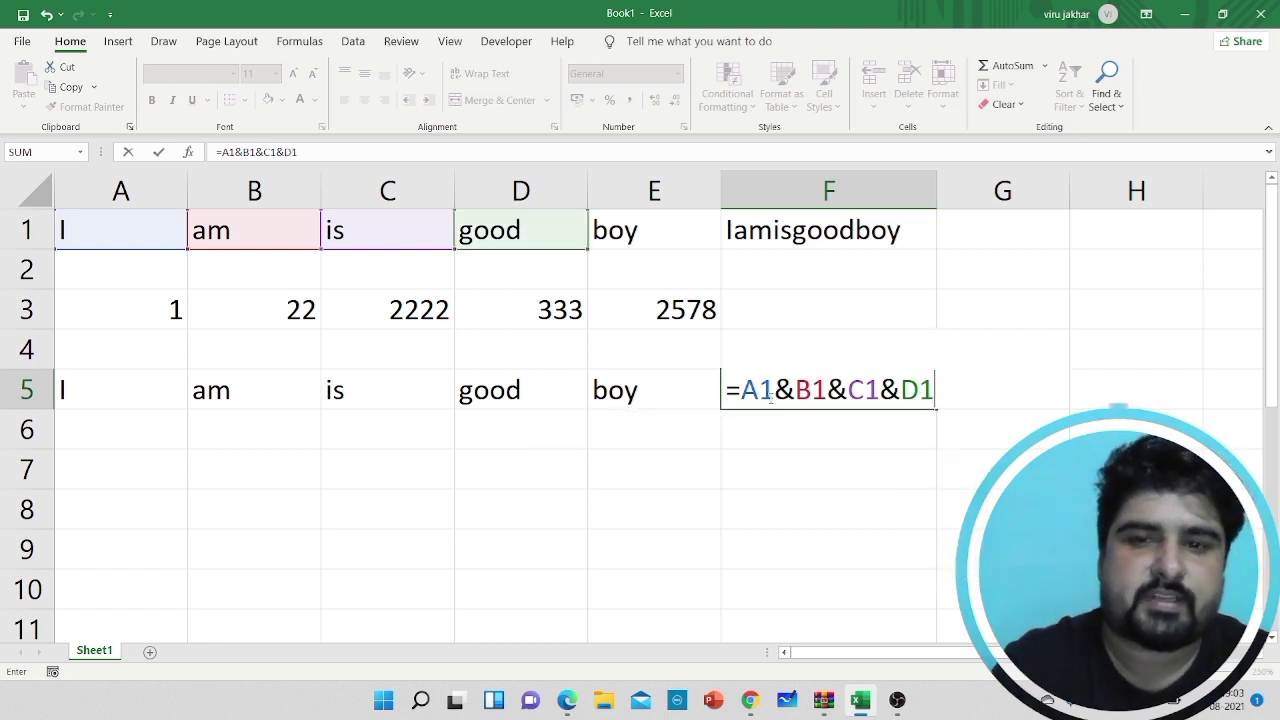
pyautogui.press('Return')
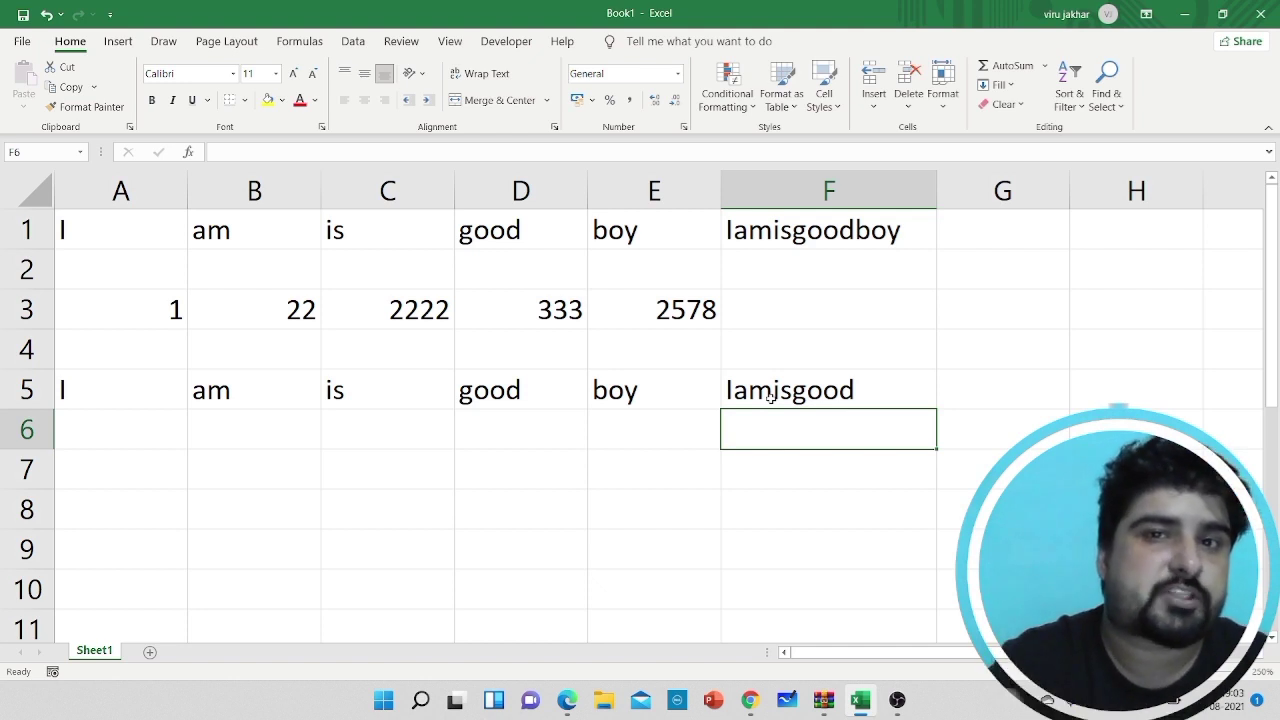
pyautogui.click(770, 397)
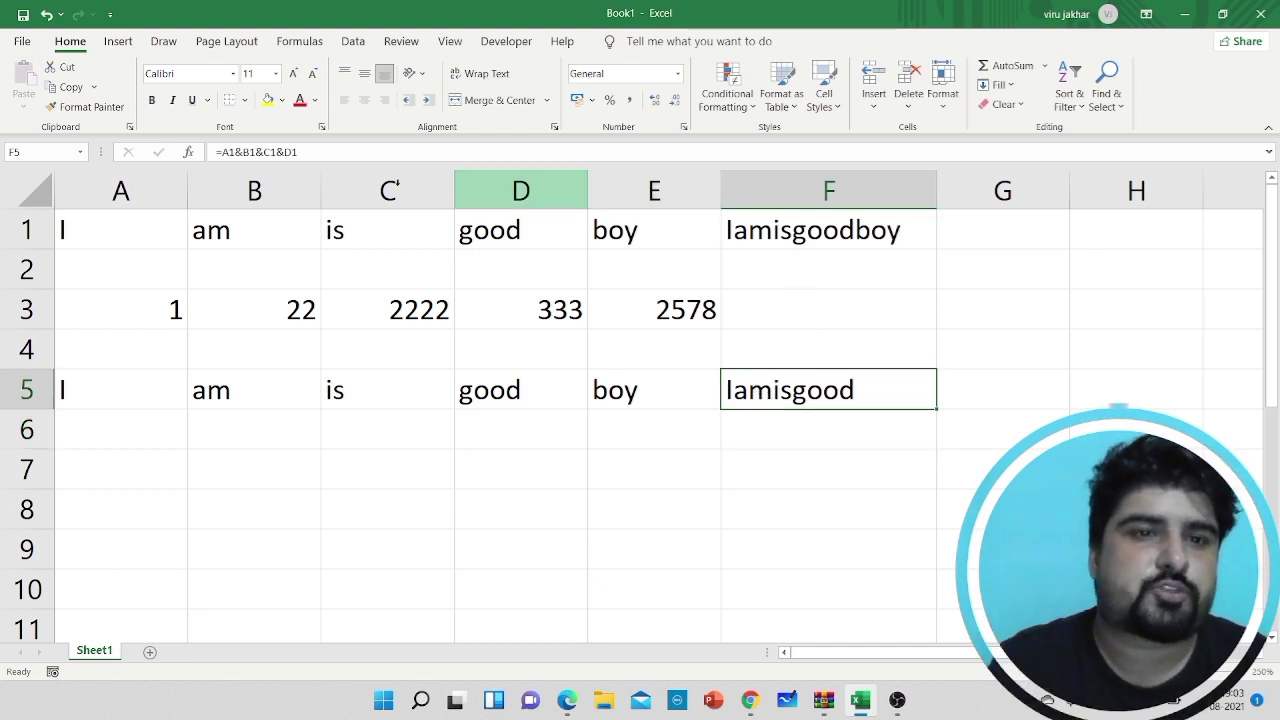
# Enter the & symbol in cell B6 and make it bold
pyautogui.click(290, 440)
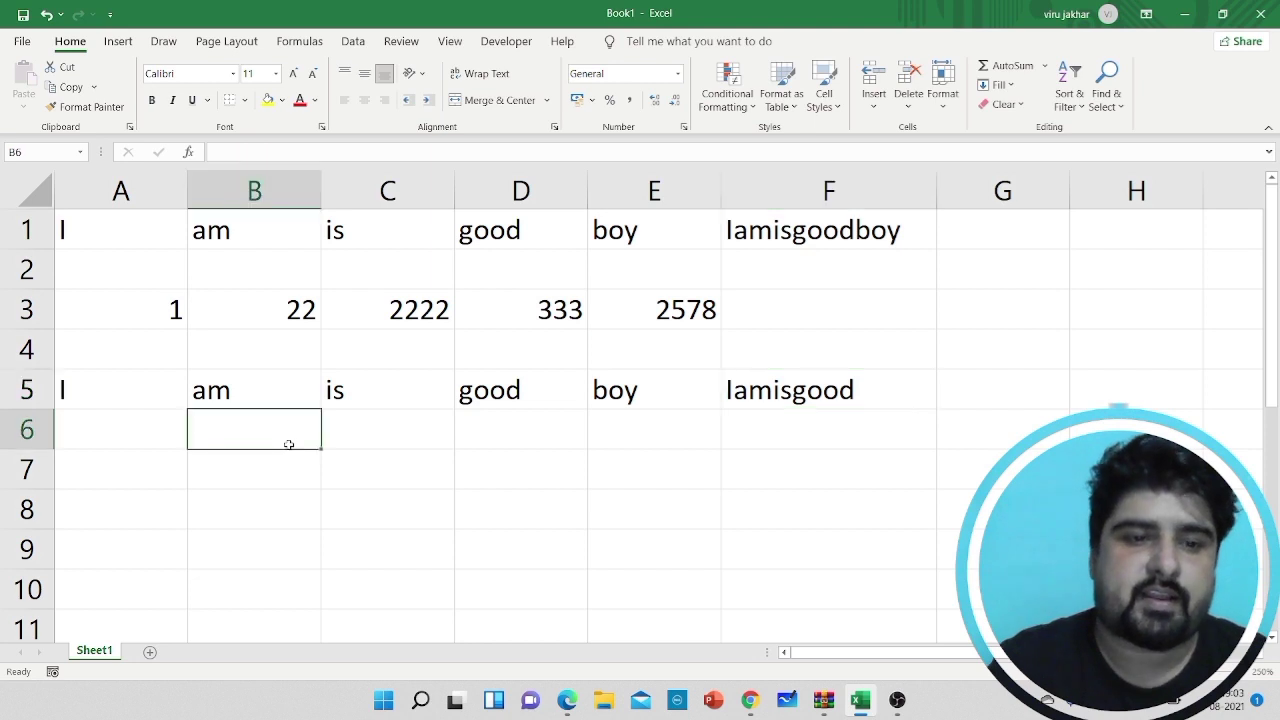
pyautogui.write('&')
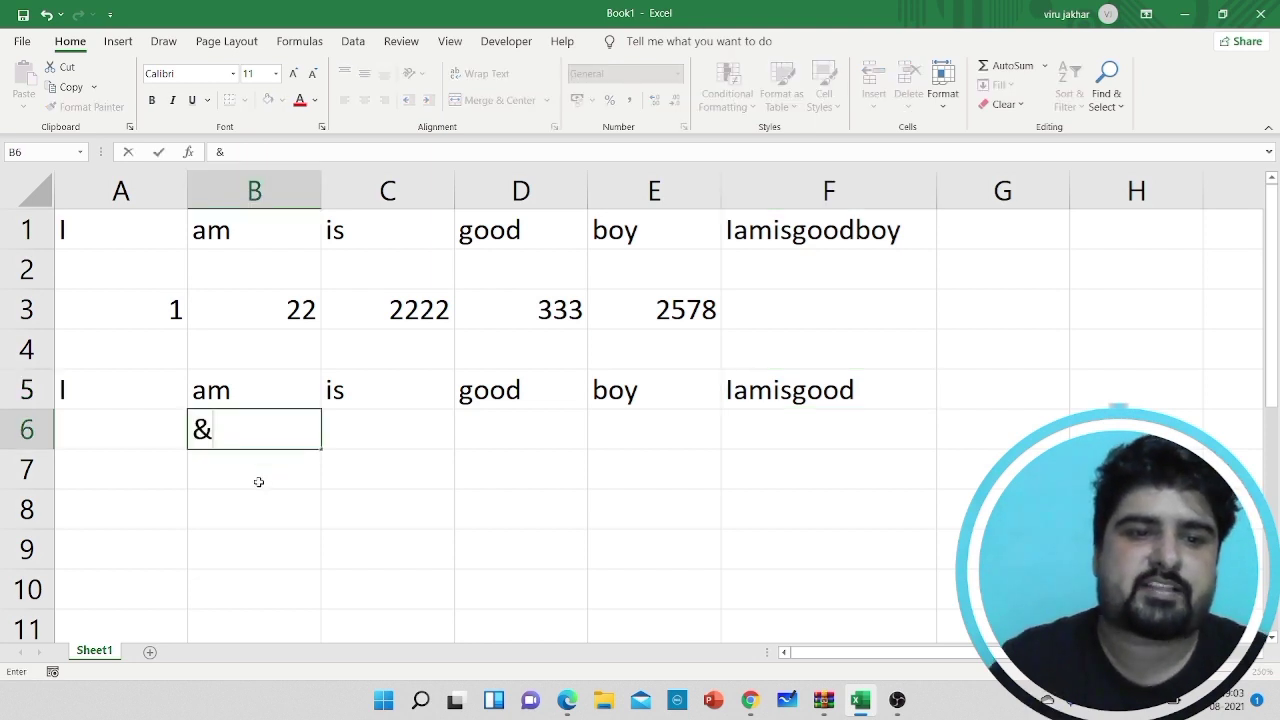
pyautogui.press('Return')
pyautogui.click(231, 422)
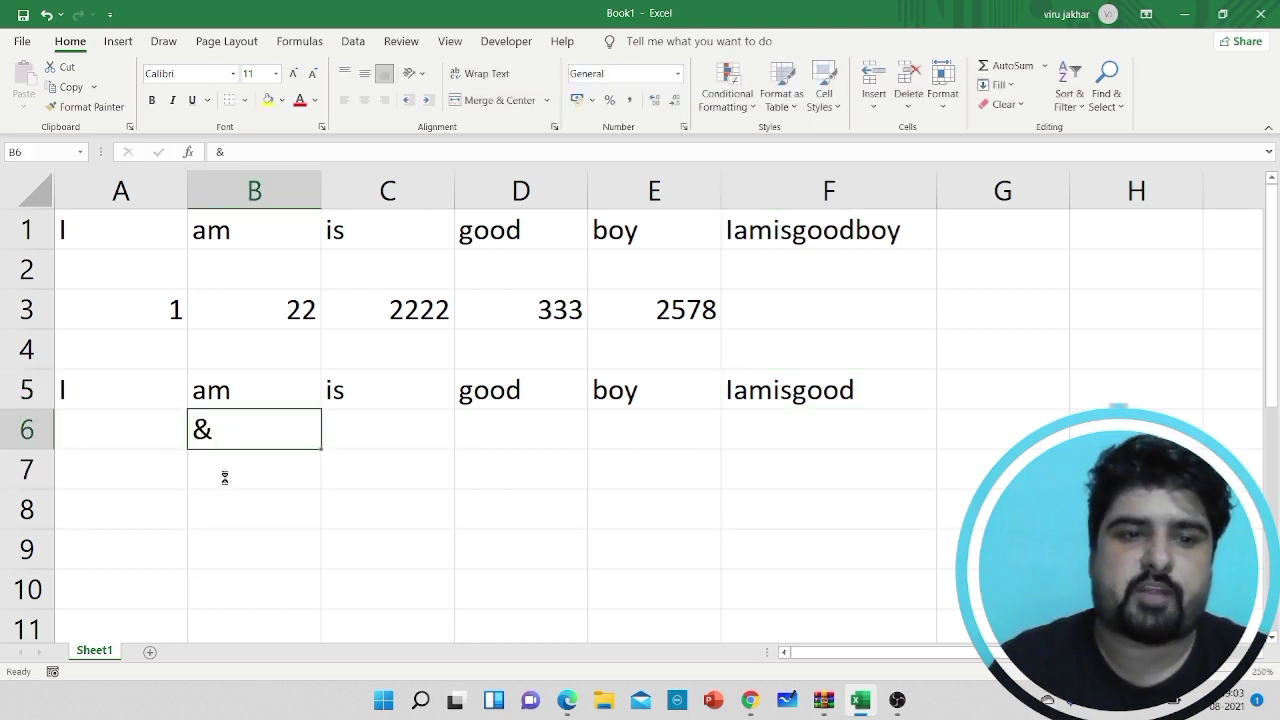
pyautogui.press('Return')
pyautogui.click(370, 461)
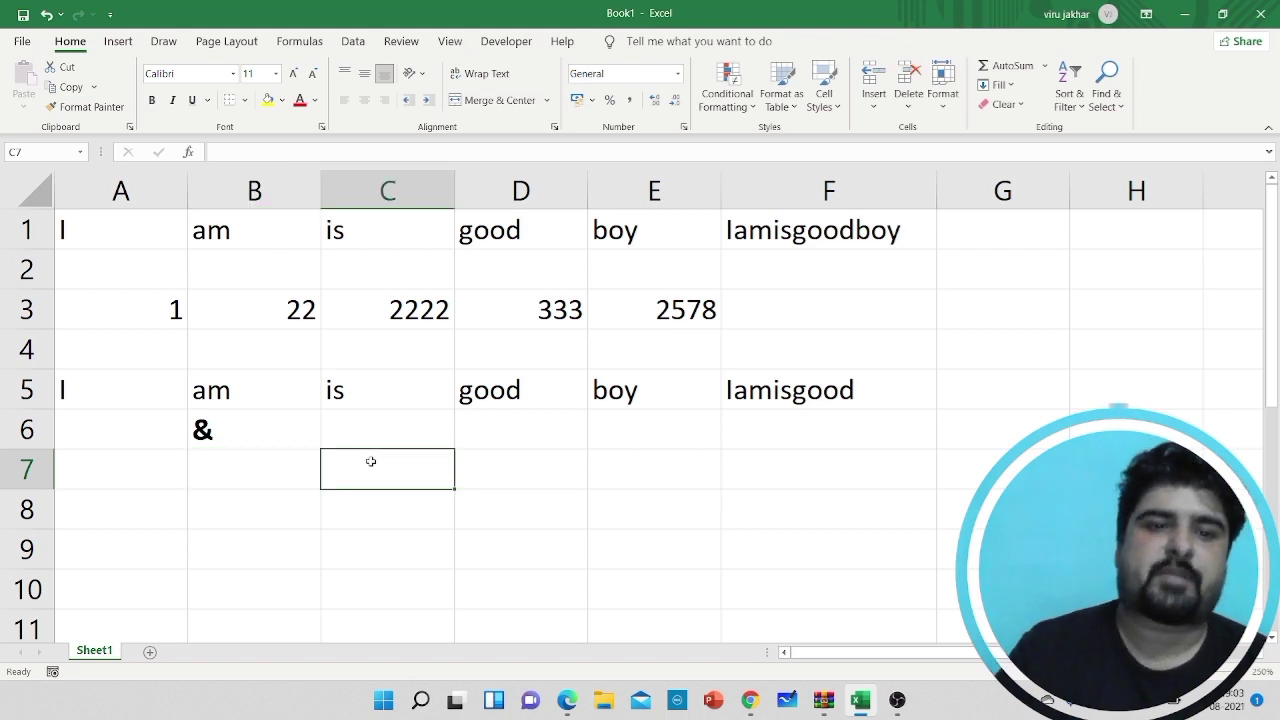